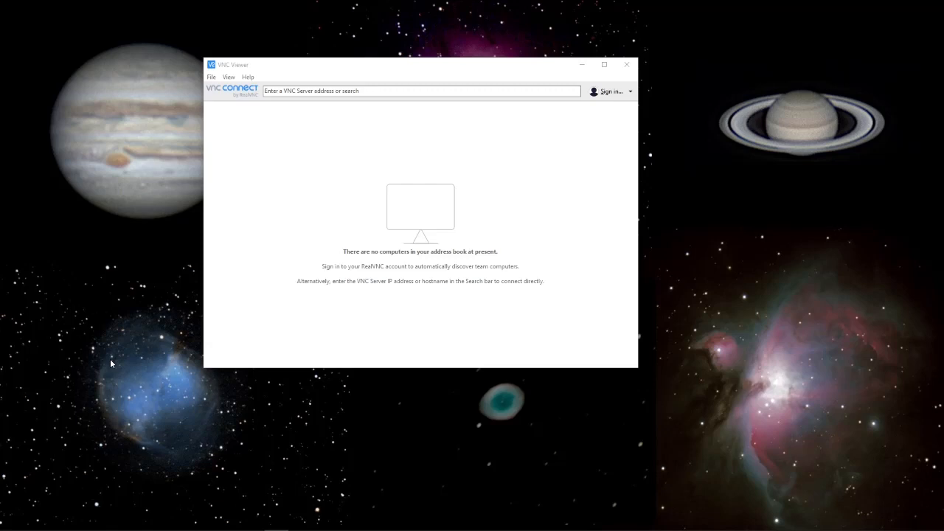
- Connect to the VNC server at 192.168.1.103 and accept the unrecognized server identity
left_click(289, 71)
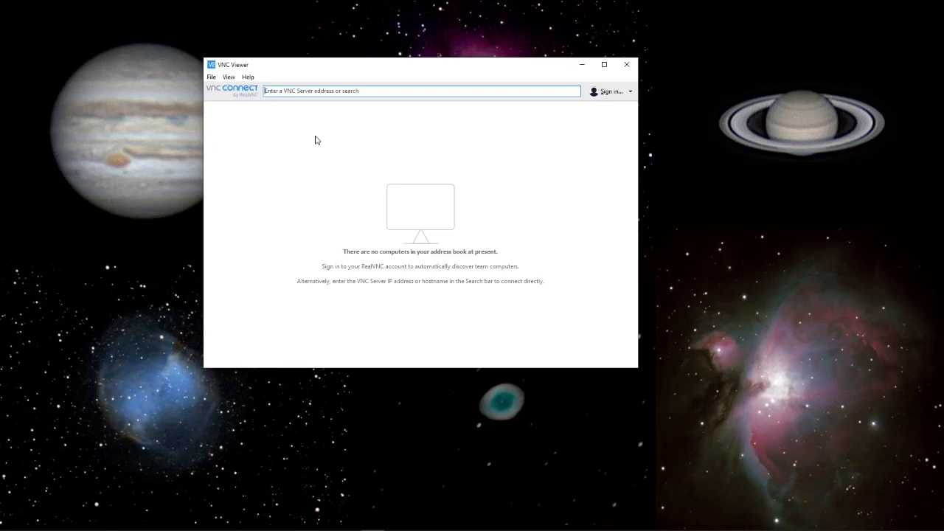
type("1")
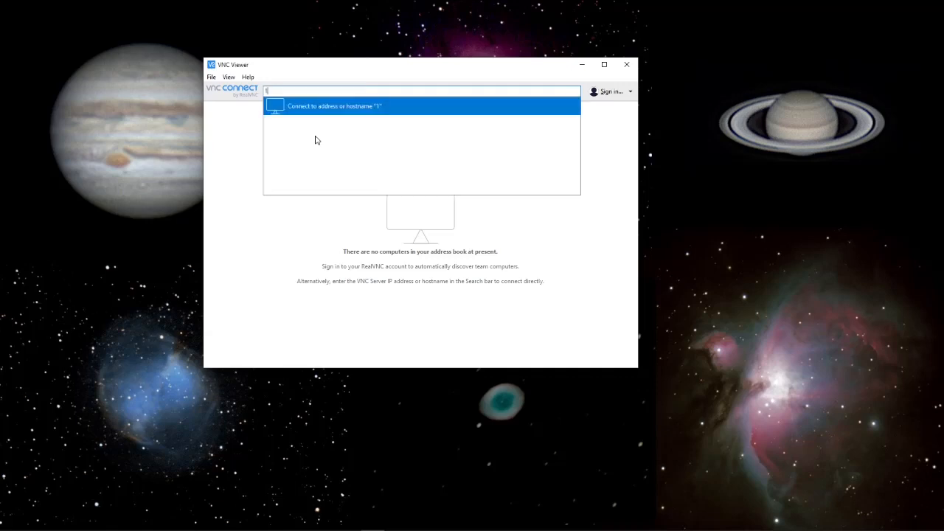
type("92.168.1.103")
key("Return")
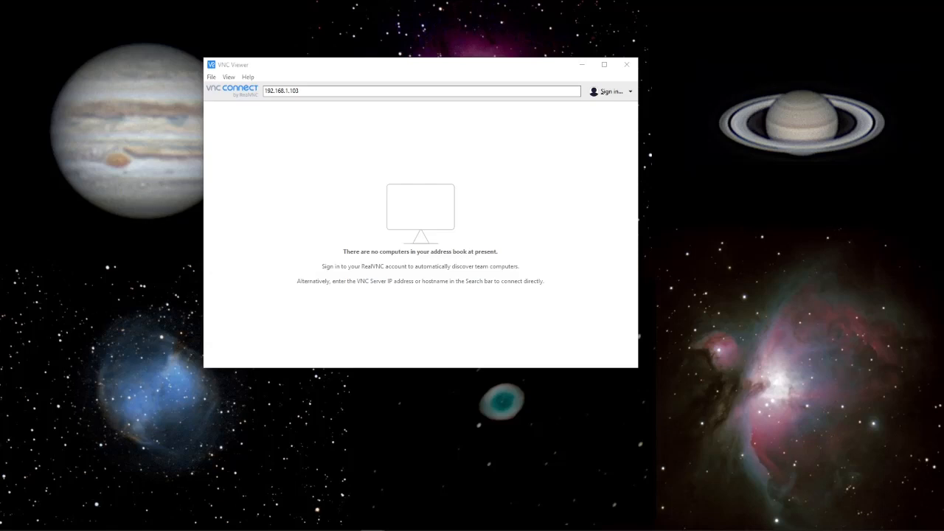
left_click_drag(0, 249, 398, 161)
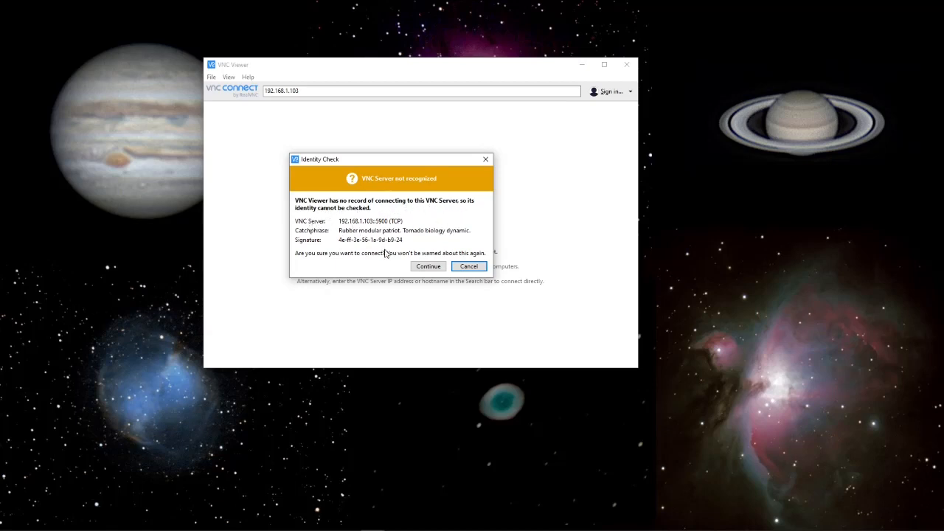
left_click(426, 269)
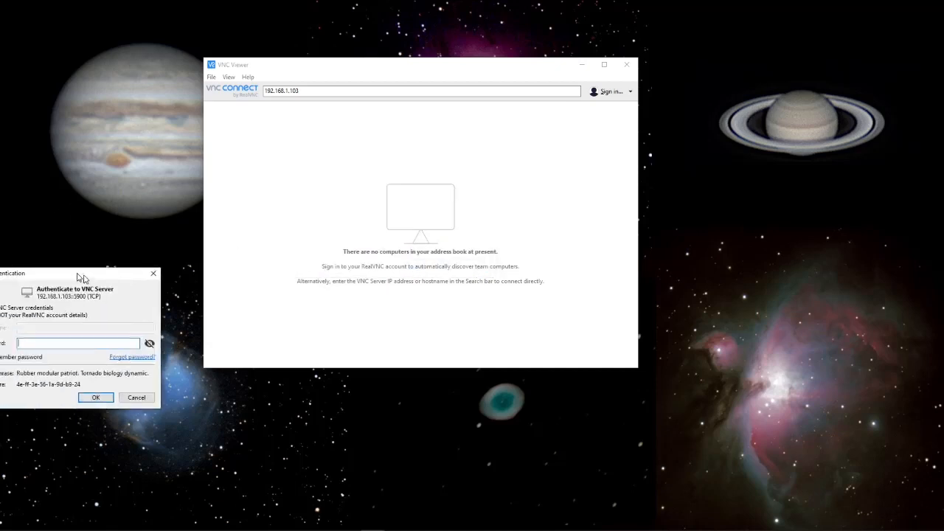
- Authenticate with the VNC server password, keeping it remembered, and maximize the remote desktop window
left_click_drag(91, 274, 466, 151)
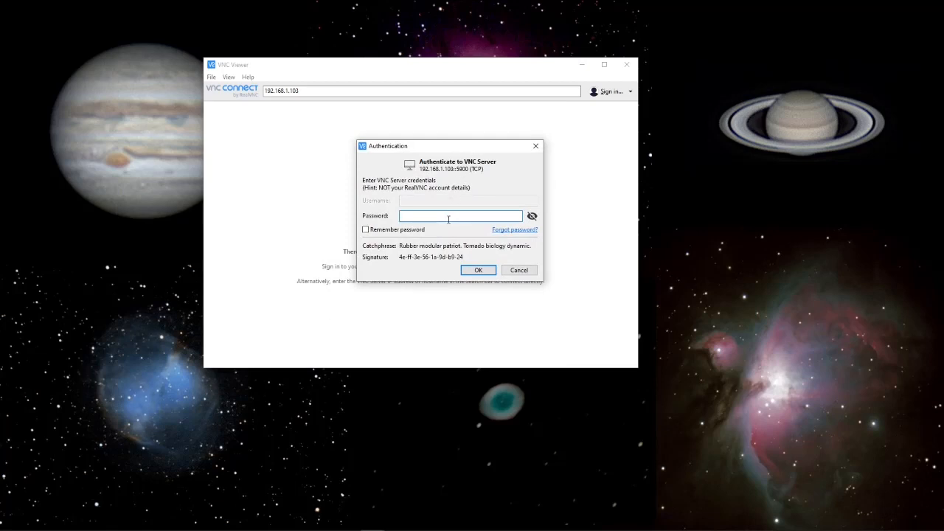
type("•••••••••")
left_click(531, 216)
left_click(365, 231)
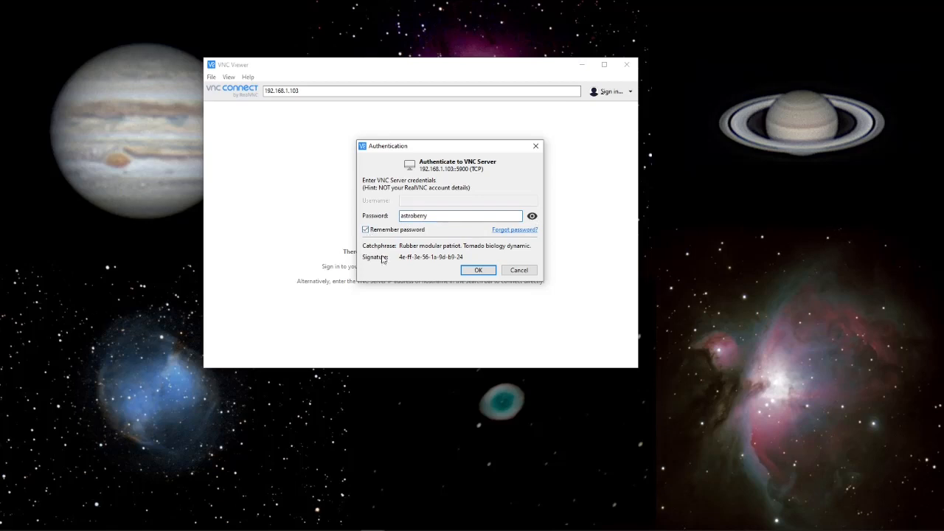
left_click(478, 271)
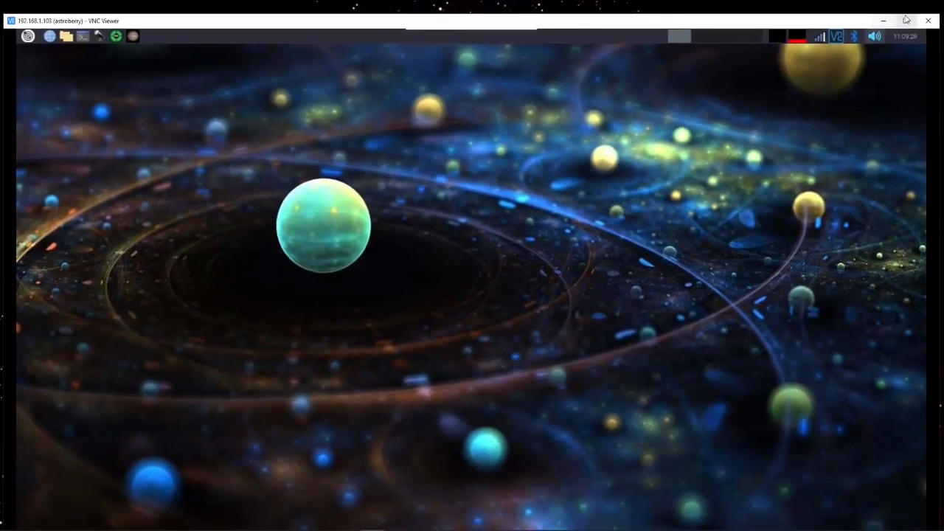
left_click(905, 19)
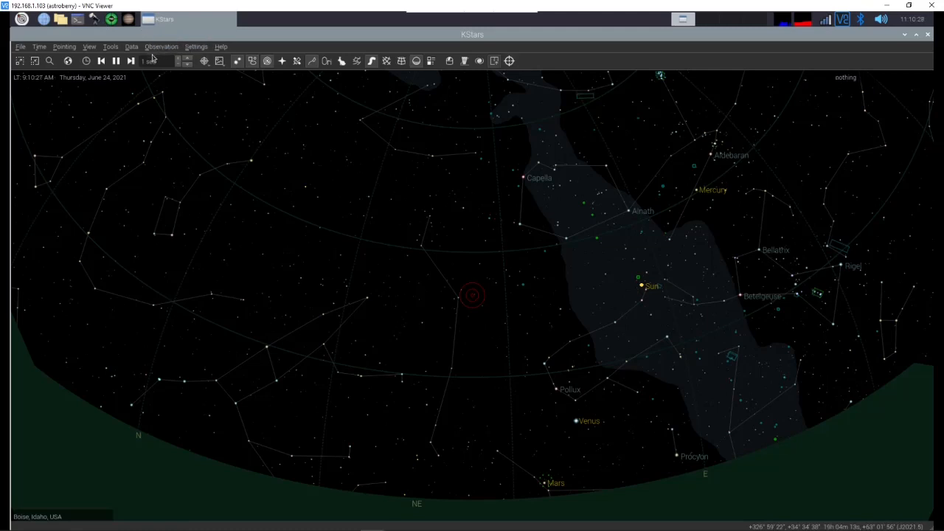
left_click(194, 47)
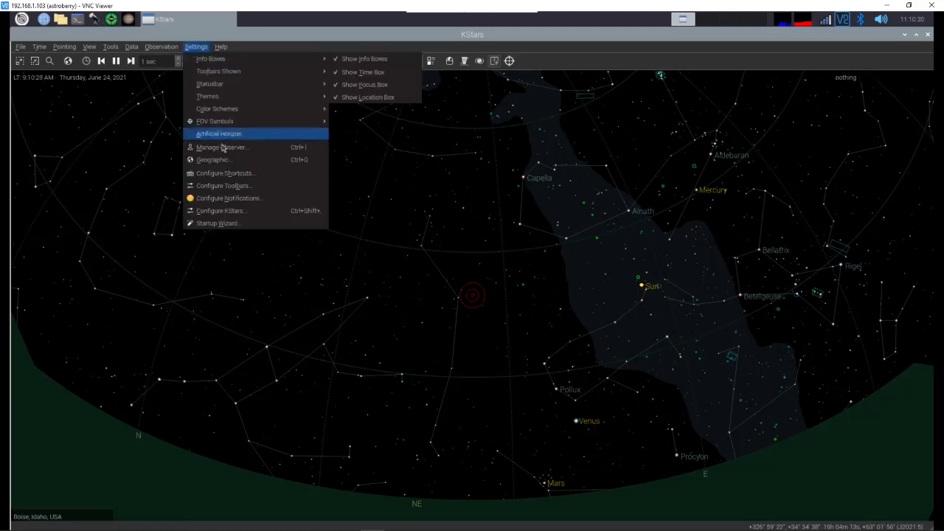
left_click(224, 217)
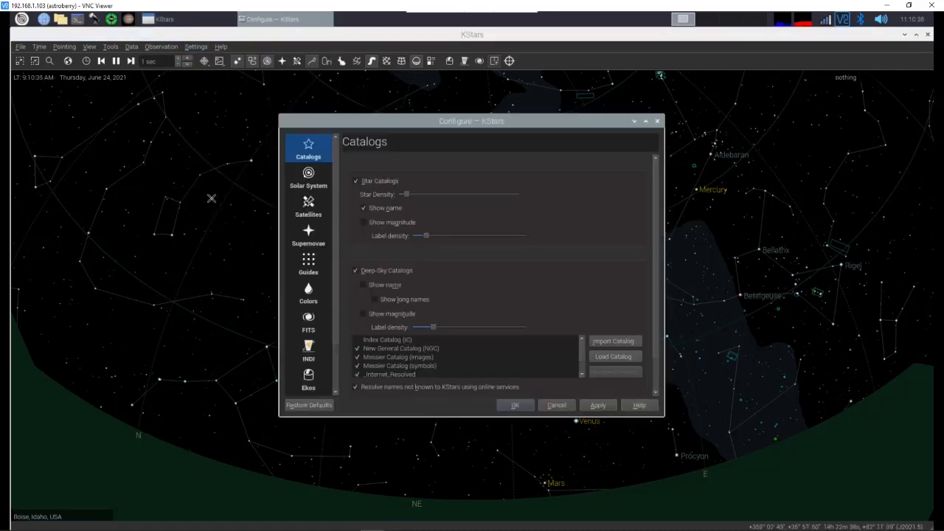
left_click(557, 405)
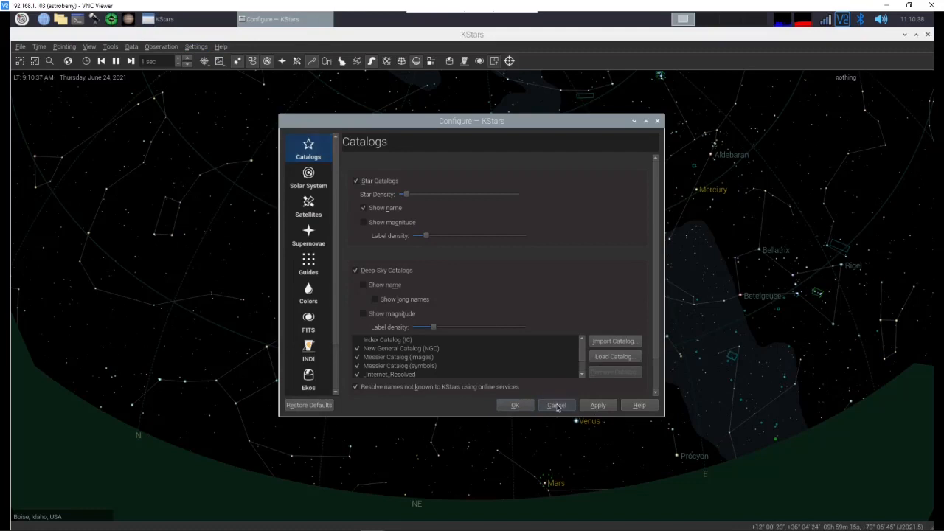
- Run the KStars Startup Wizard and choose Boone, North Carolina, USA as the home location
left_click(196, 47)
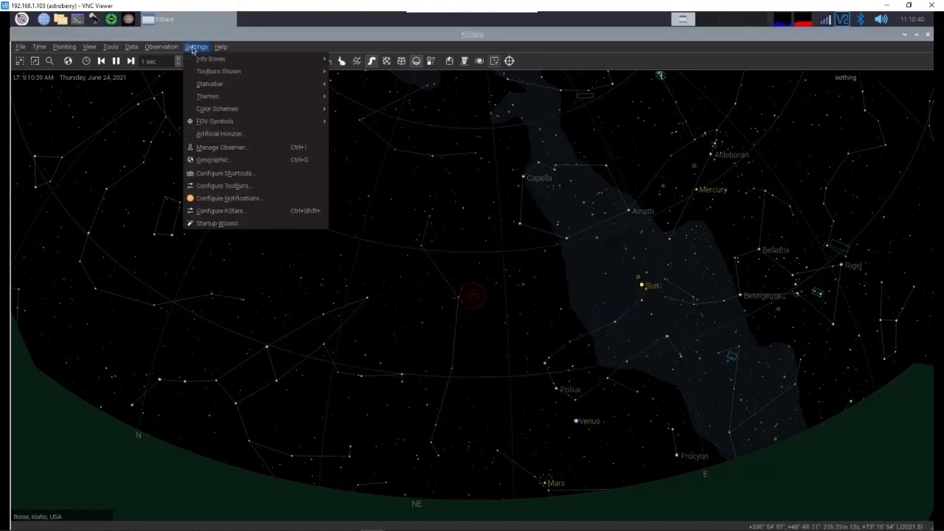
left_click(230, 224)
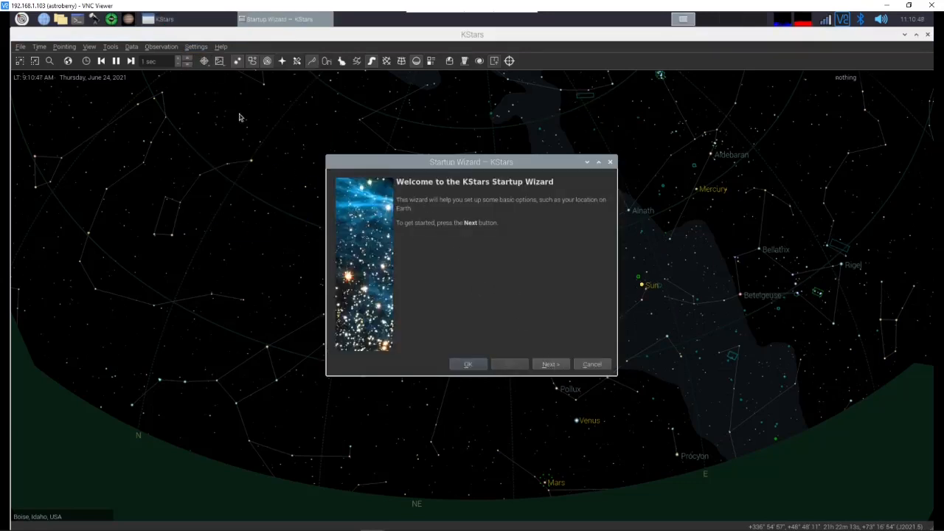
left_click(551, 363)
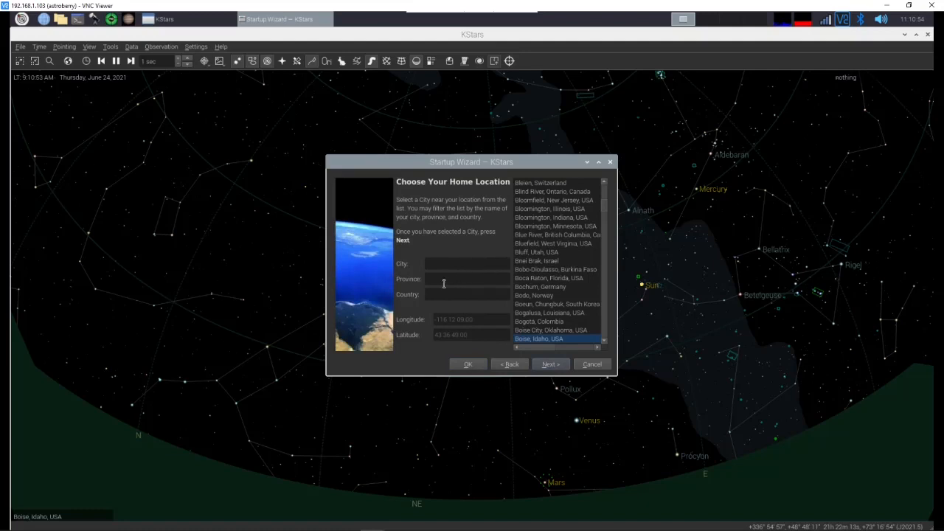
scroll(545, 253, "up", 4)
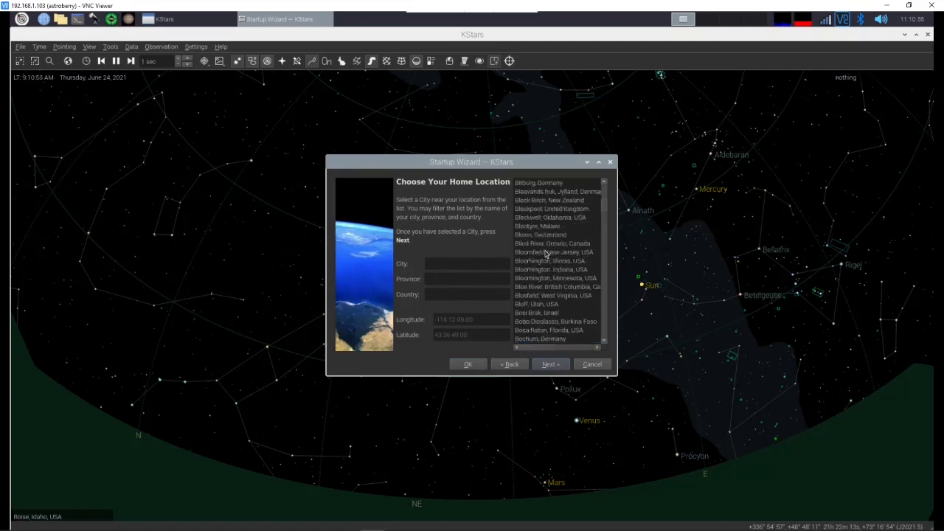
scroll(546, 253, "down", 7)
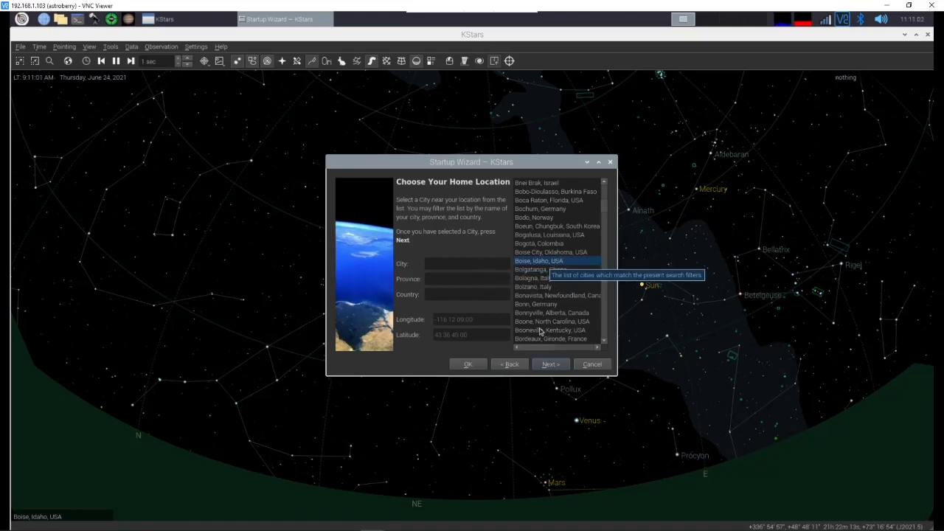
scroll(552, 276, "down", 7)
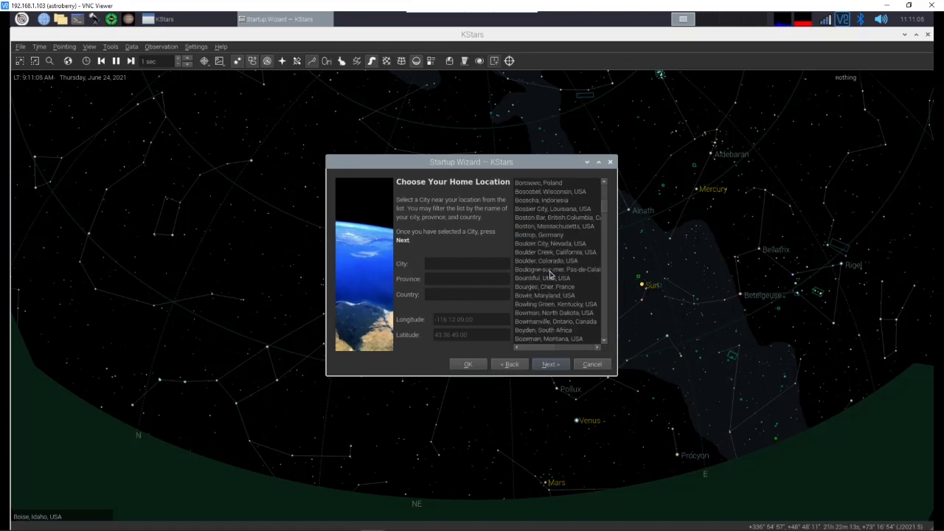
scroll(549, 276, "up", 3)
scroll(550, 276, "up", 1)
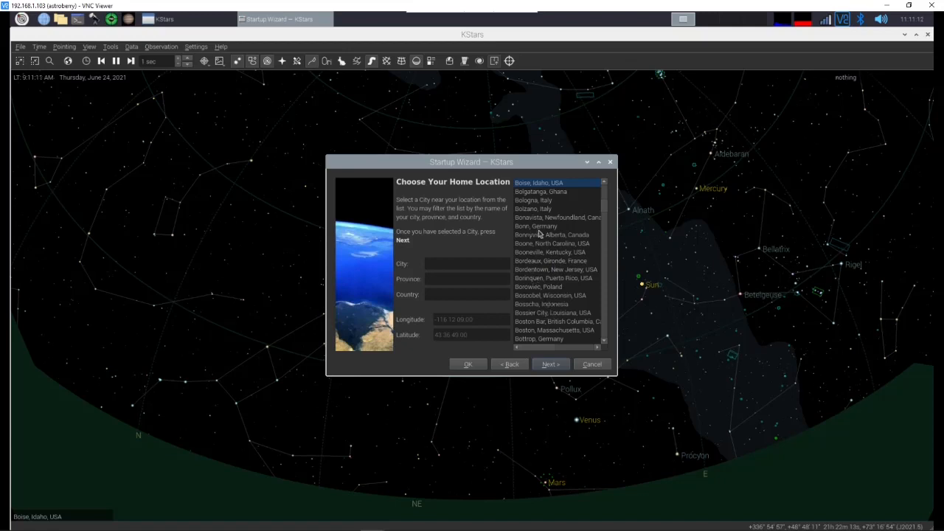
left_click(529, 245)
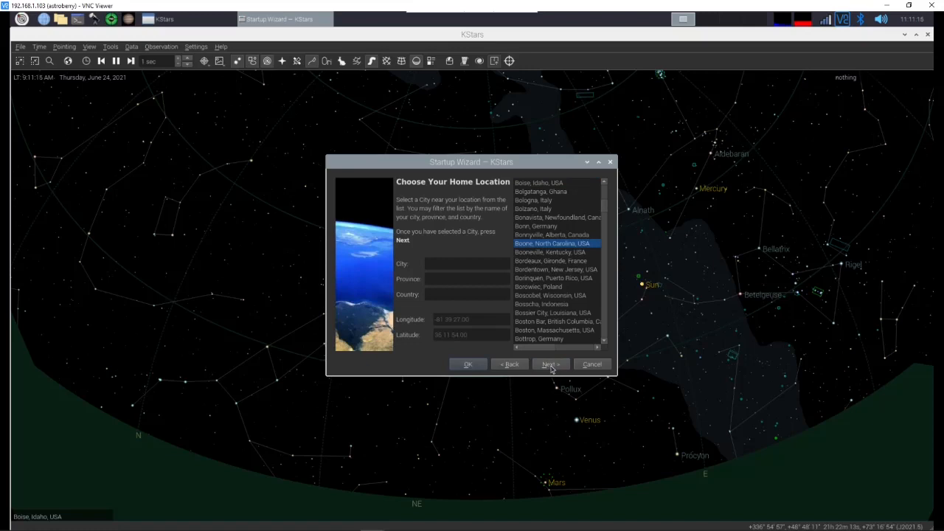
left_click(550, 365)
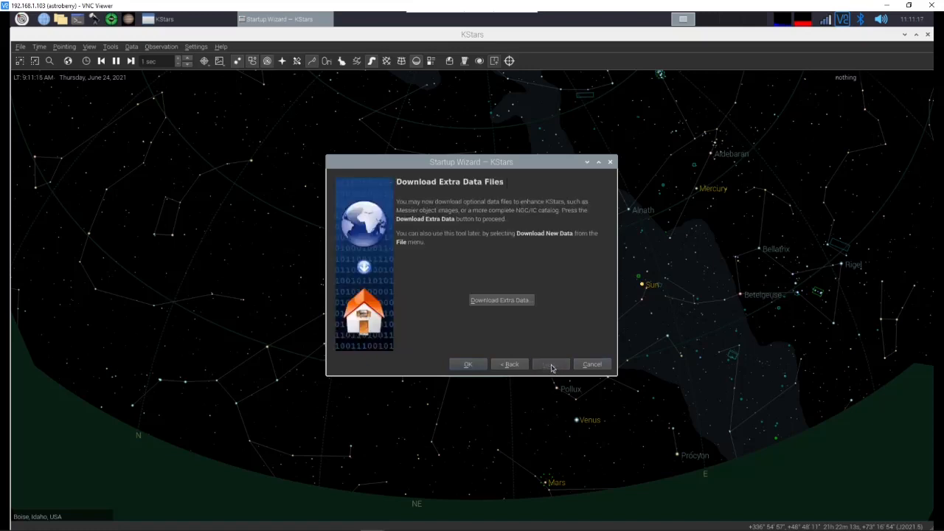
- Look through the downloadable extra data add-ons without installing any, and finish the startup wizard
left_click(506, 301)
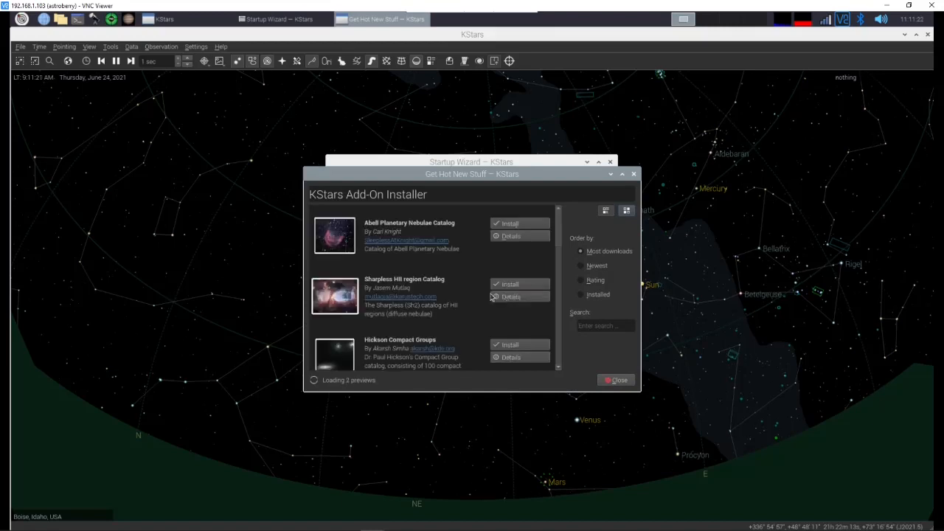
scroll(404, 260, "down", 1)
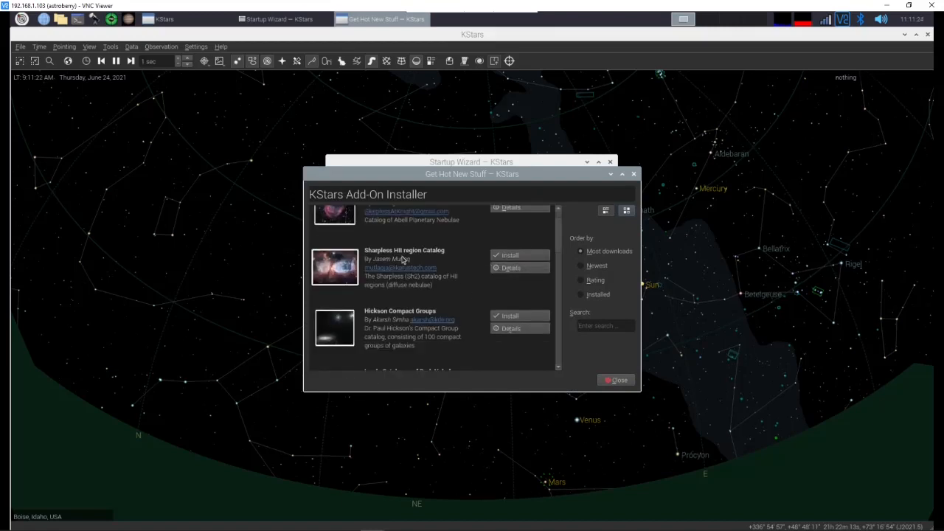
scroll(457, 292, "down", 1)
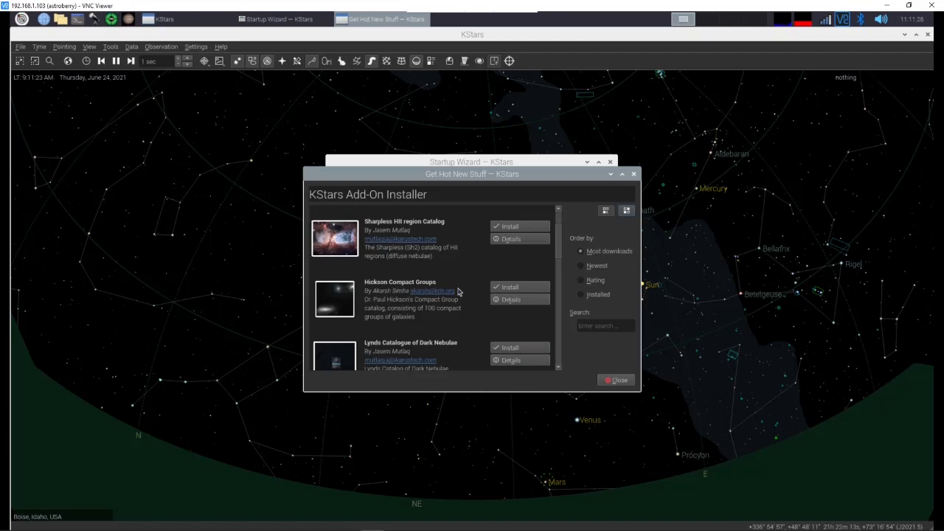
scroll(461, 295, "down", 5)
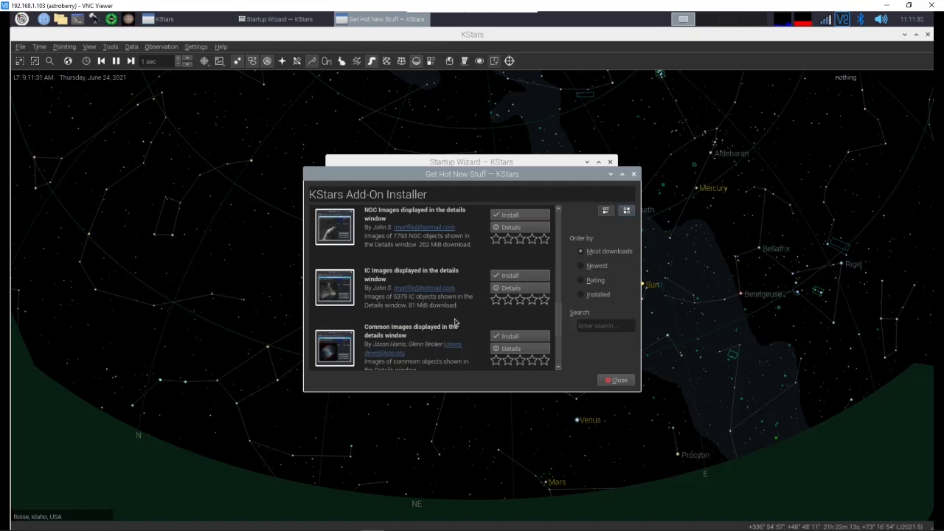
scroll(455, 322, "down", 2)
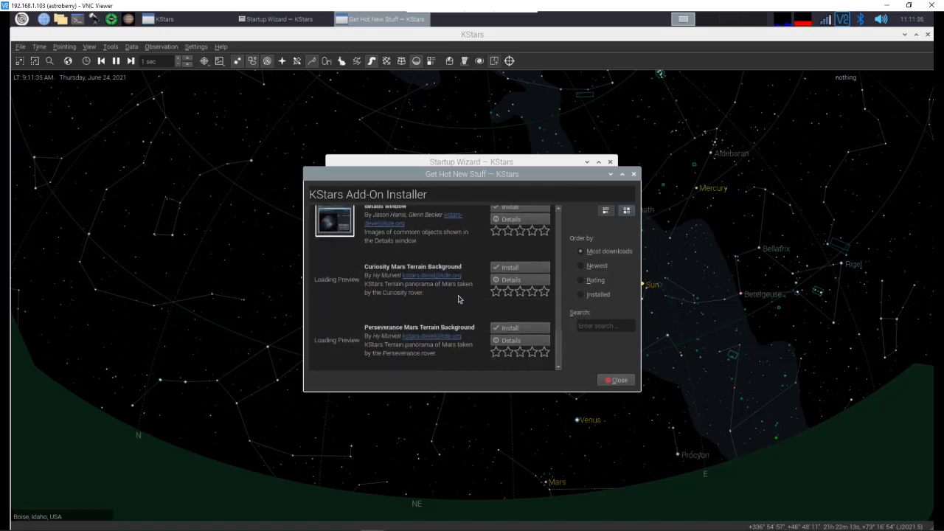
scroll(458, 298, "up", 4)
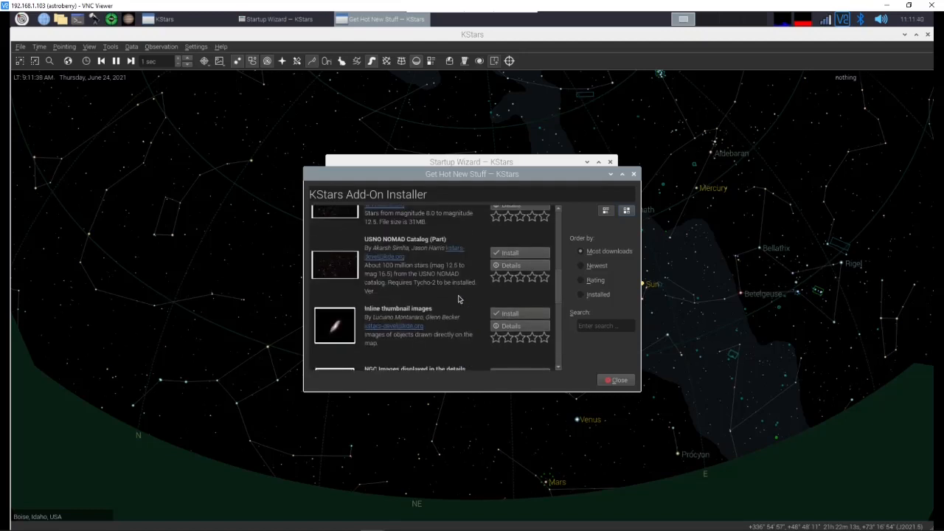
left_click(618, 381)
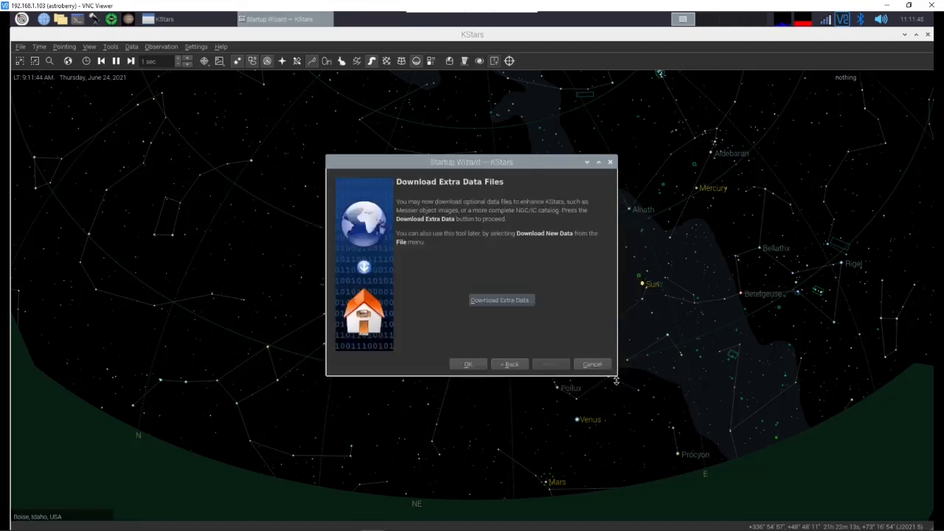
left_click(471, 364)
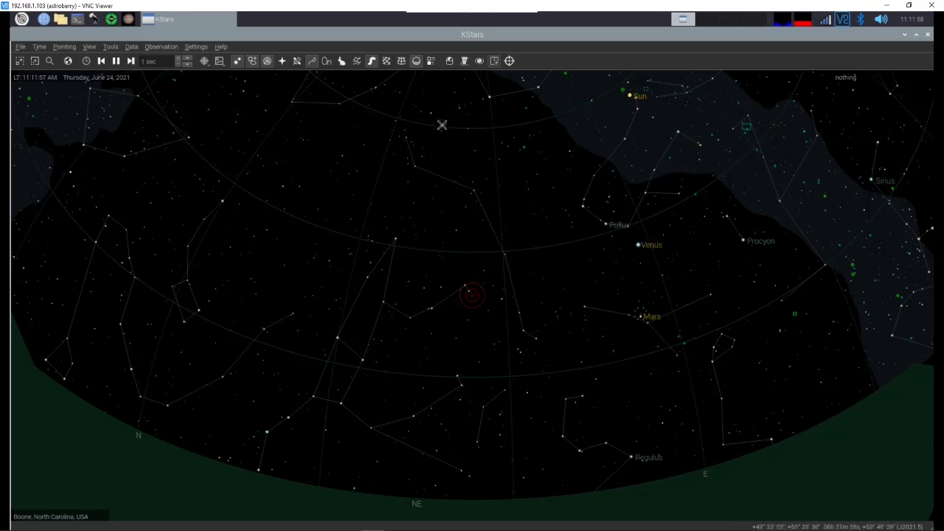
- Open Ekos and start a new equipment profile named Celestron
left_click(449, 62)
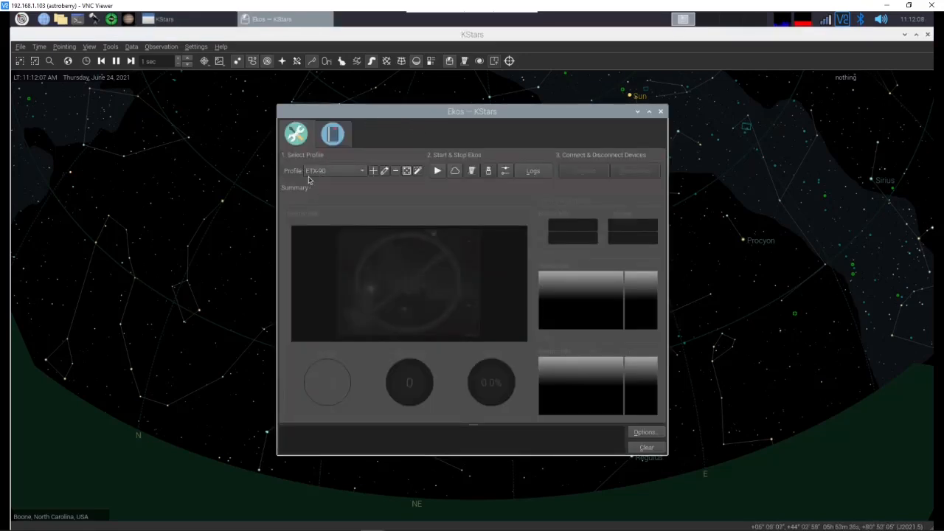
left_click(364, 171)
left_click(361, 172)
left_click(373, 172)
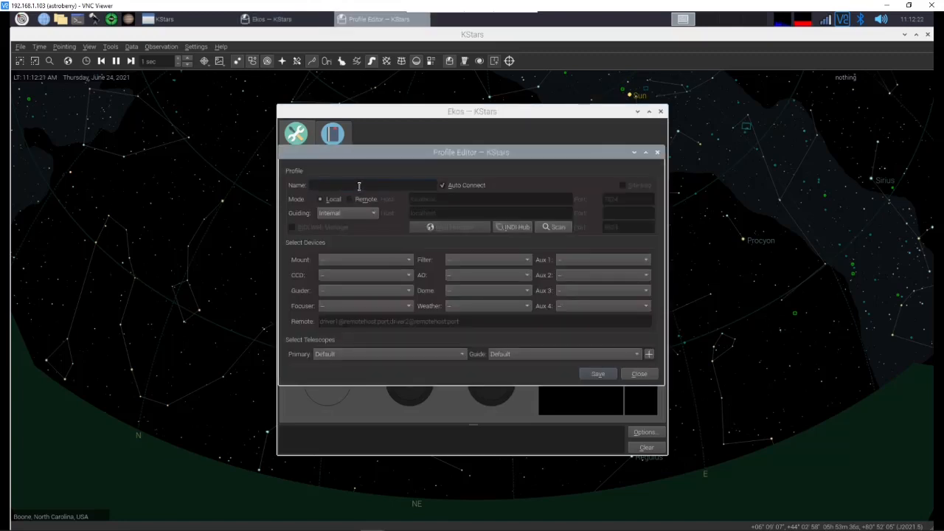
type("Celestron")
- Set the mount of the Celestron profile to Celestron CGEM
left_click(374, 261)
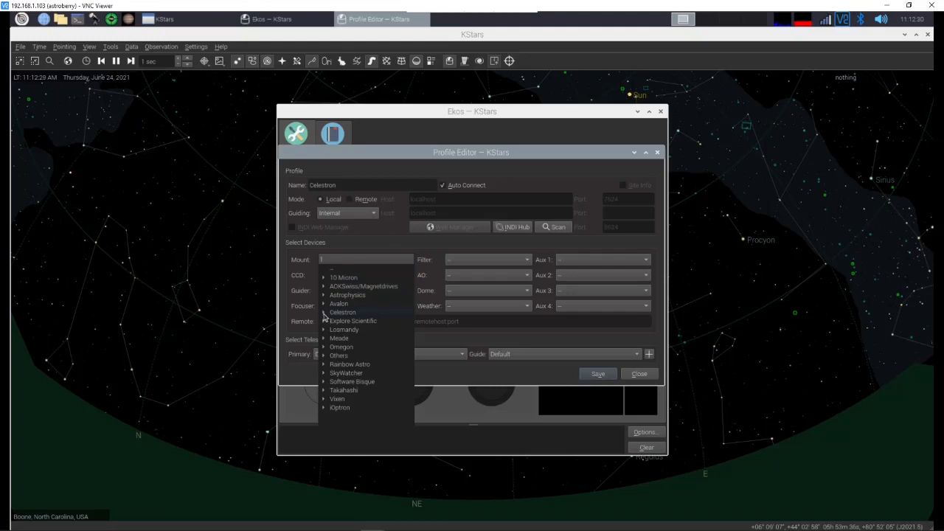
left_click(324, 313)
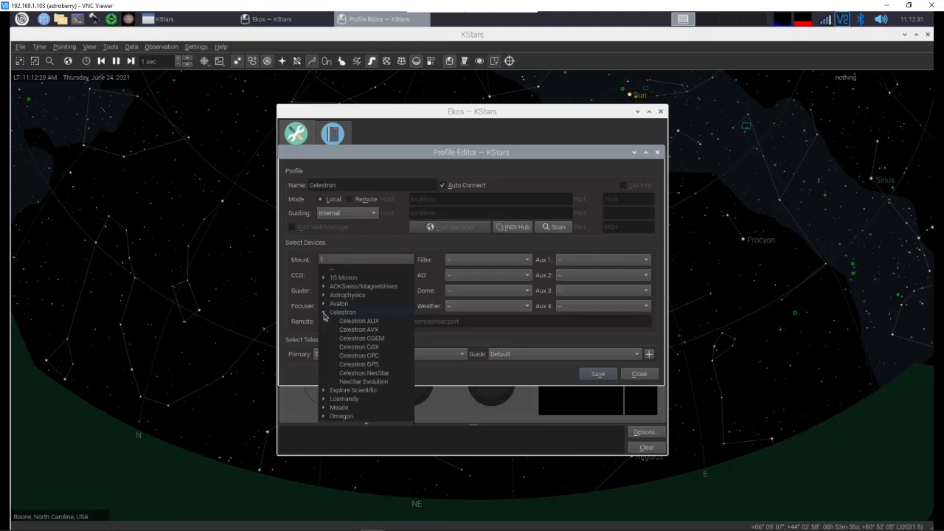
left_click(366, 340)
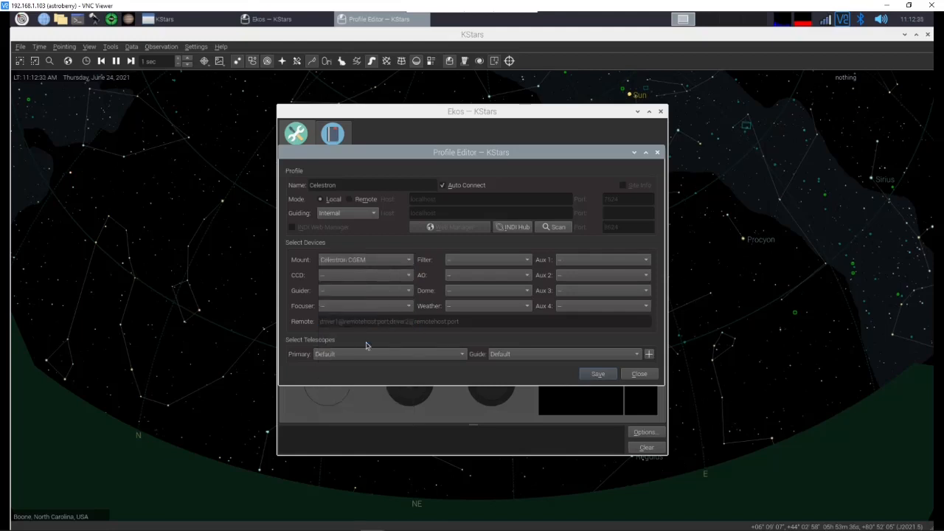
- Set the Celestron profile's CCD to Canon DSLR and its guider to ZWO CCD
left_click(368, 277)
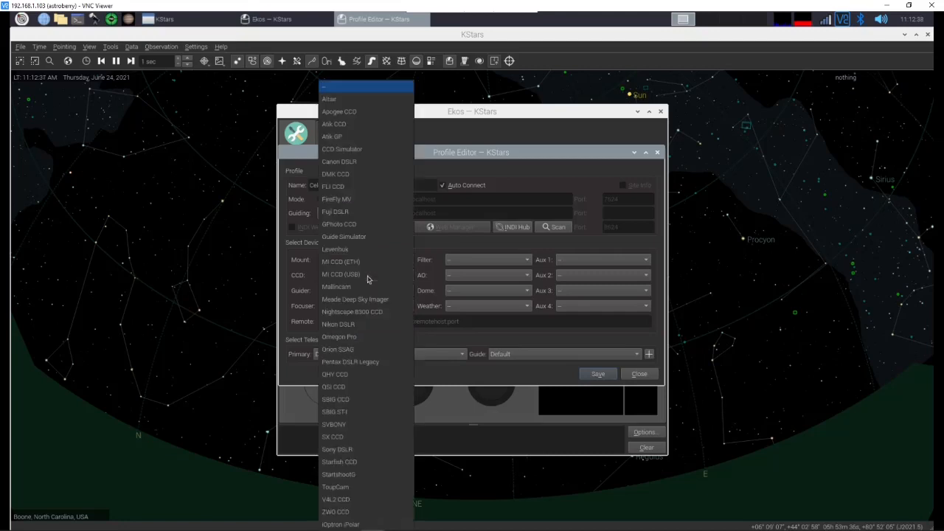
left_click(344, 164)
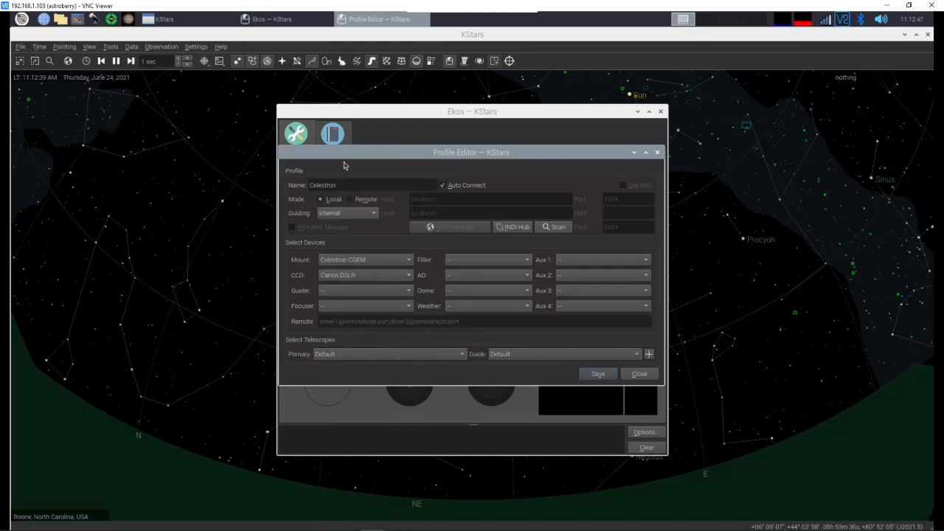
left_click(383, 296)
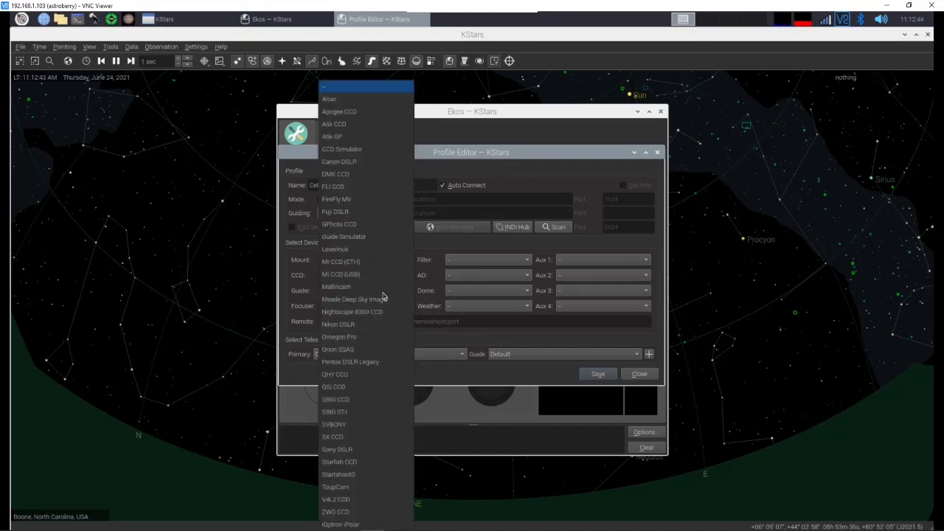
left_click(336, 513)
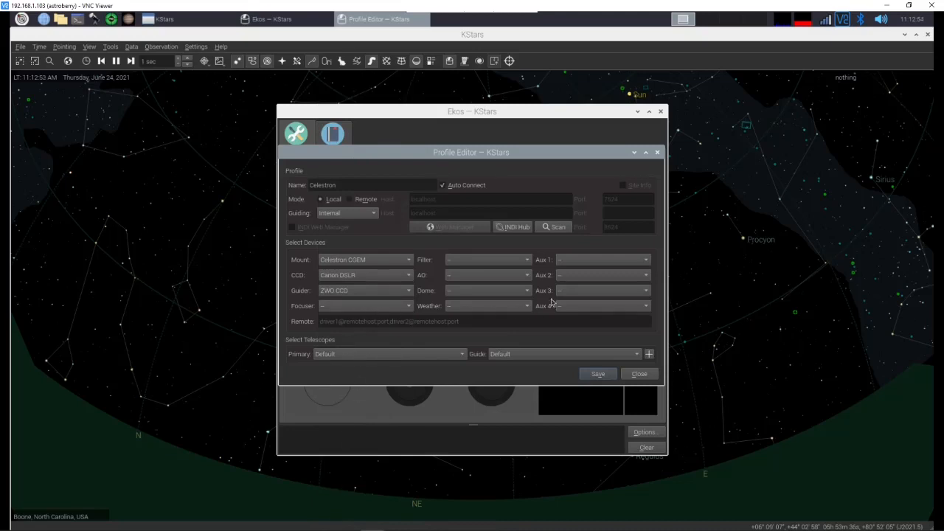
- Add GPSD as the Aux 1 device and save the Celestron profile
left_click(594, 263)
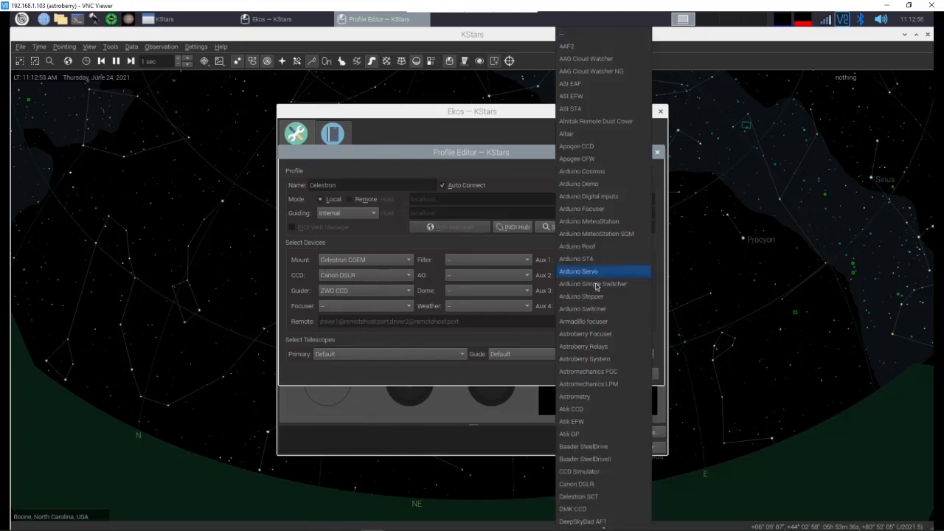
scroll(597, 299, "down", 5)
scroll(582, 310, "down", 5)
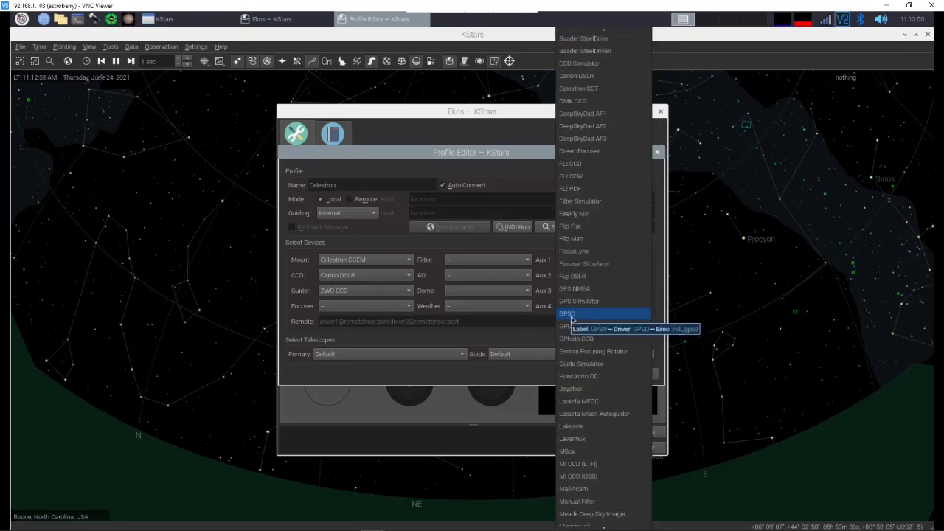
left_click(569, 315)
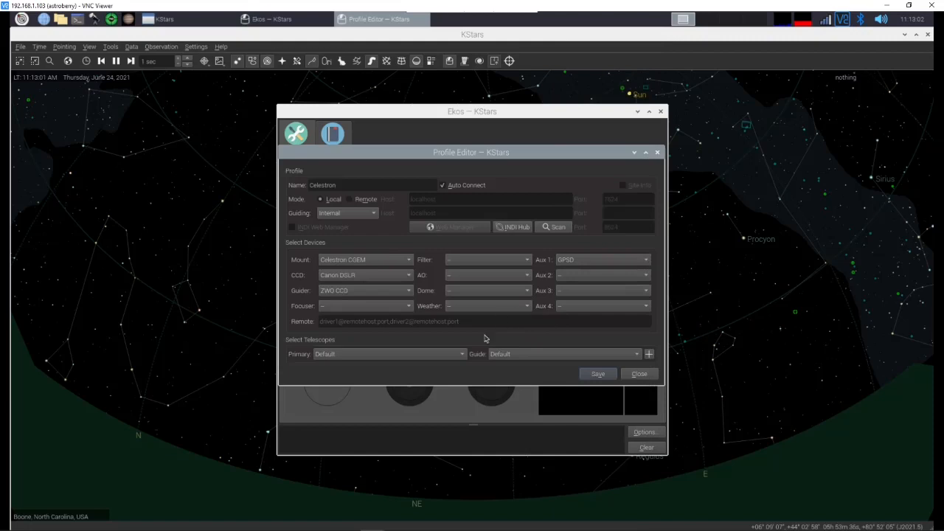
left_click(598, 374)
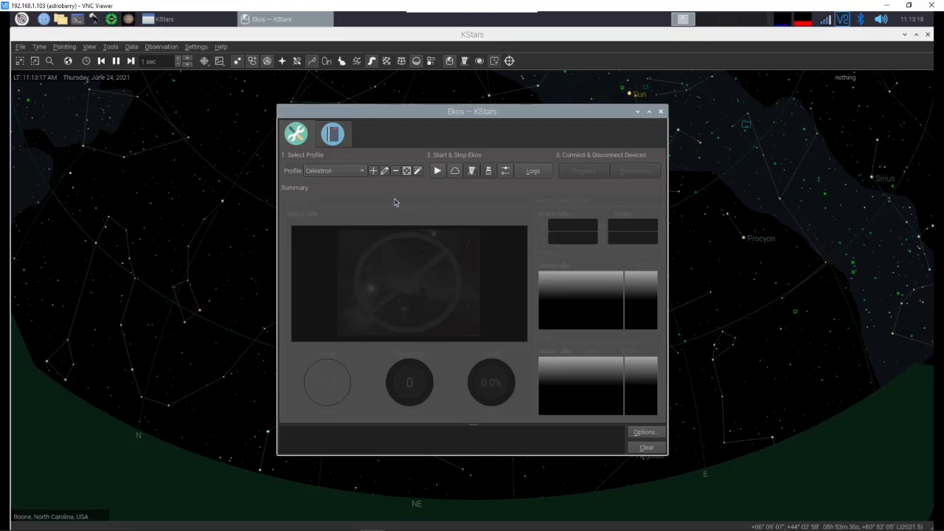
- Select the Simulators profile and start Ekos with it
left_click(361, 171)
left_click(337, 137)
left_click(438, 171)
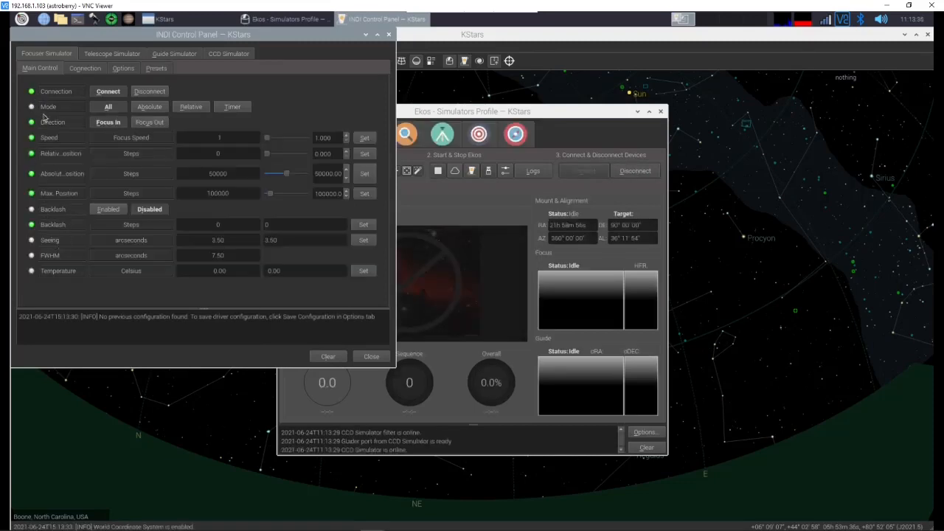
- Examine the focuser simulator's connection settings and the telescope simulator's main control and connection settings
left_click(75, 71)
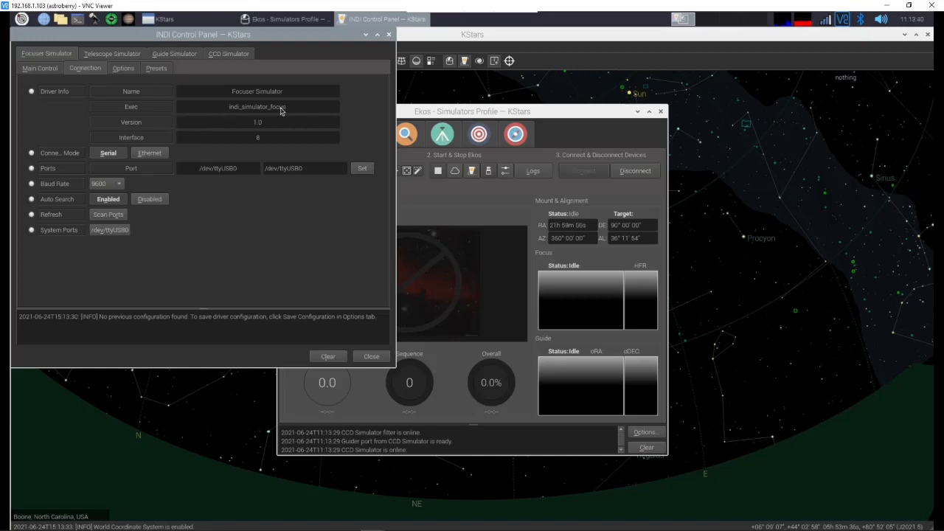
left_click(118, 56)
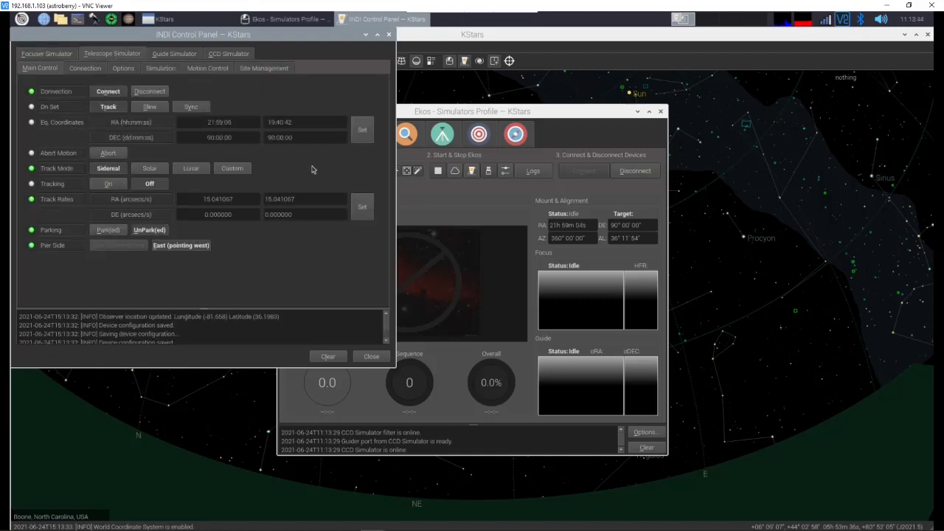
left_click(86, 70)
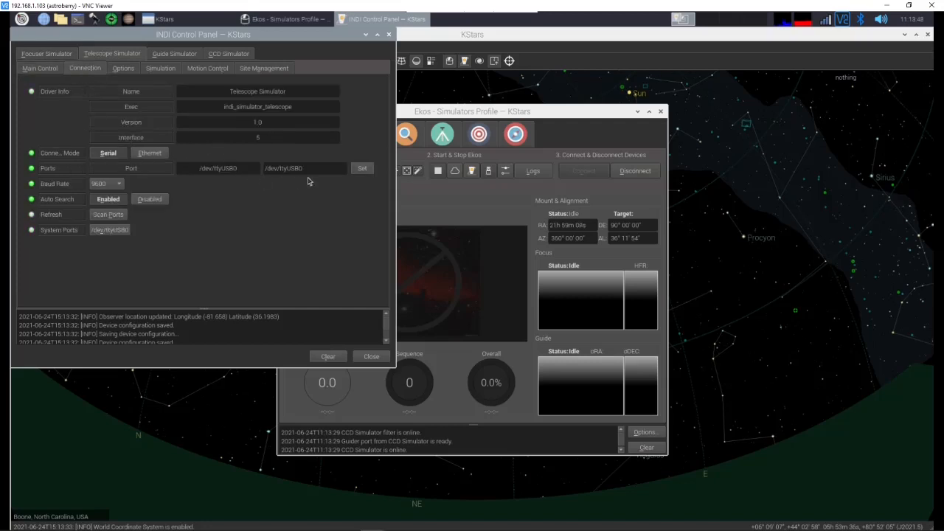
- Try setting the telescope simulator's aperture to 500 mm in its scope properties
left_click(123, 68)
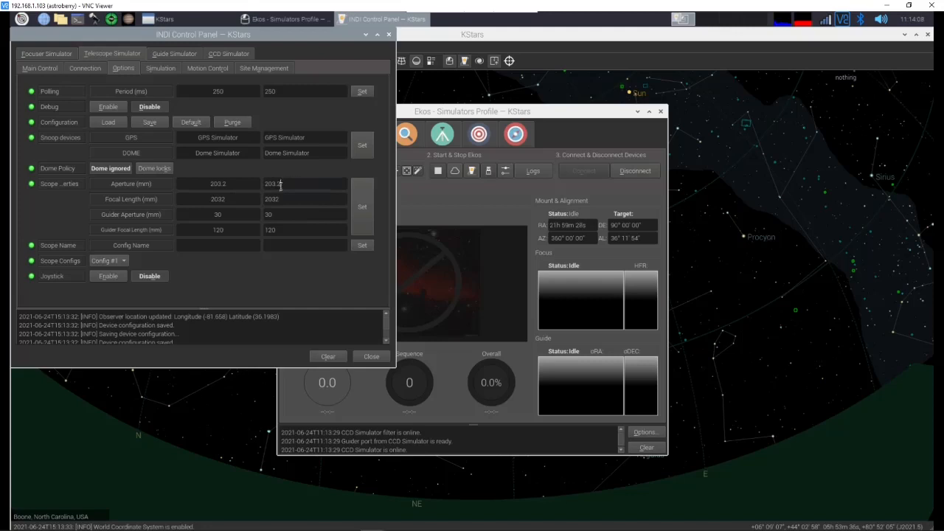
left_click_drag(281, 184, 263, 185)
type("500")
left_click(367, 211)
left_click_drag(290, 184, 234, 187)
- Examine the telescope simulator's simulation, motion control and site management settings
left_click(162, 70)
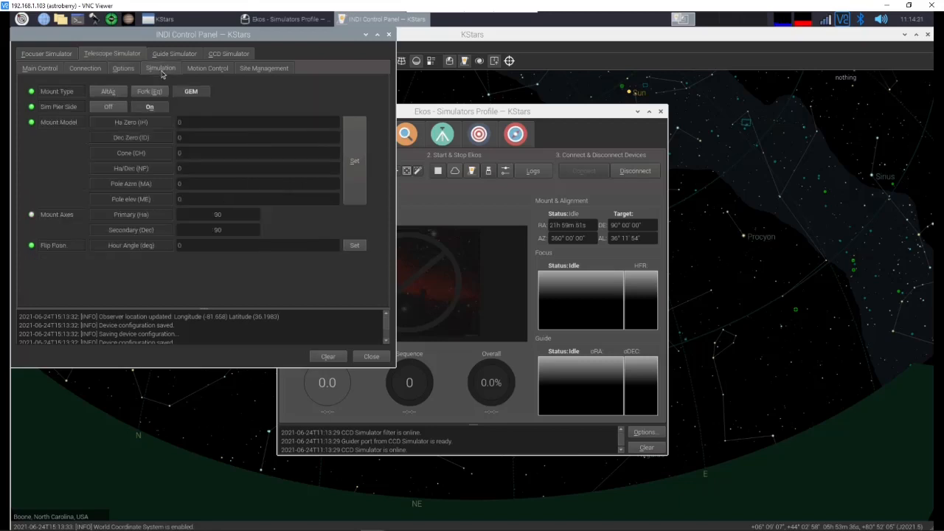
left_click(211, 71)
left_click(258, 69)
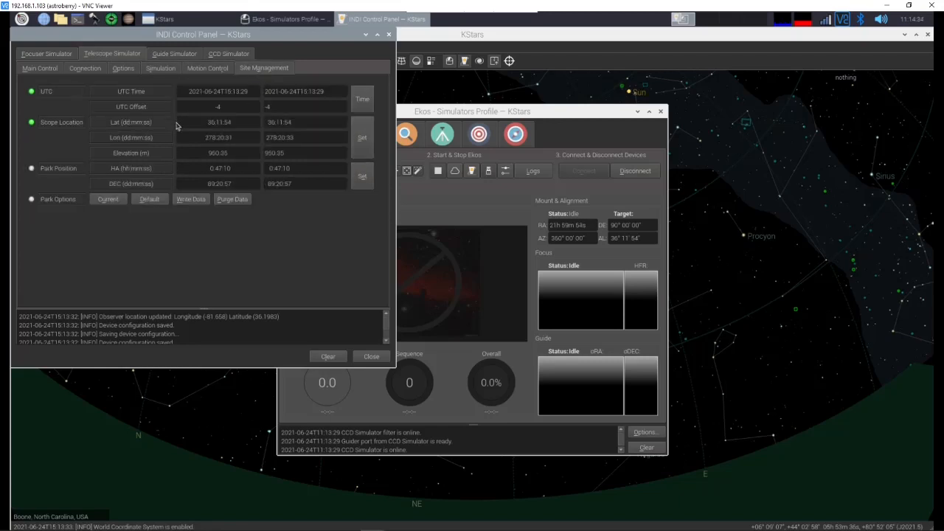
- Examine the guide simulator's main control, general info, options and simulated sensor configuration
left_click(170, 55)
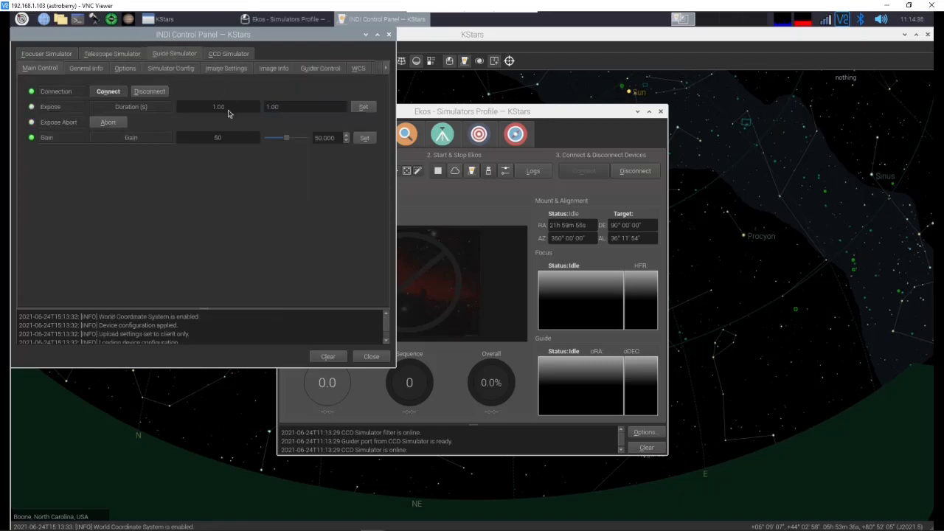
left_click(229, 56)
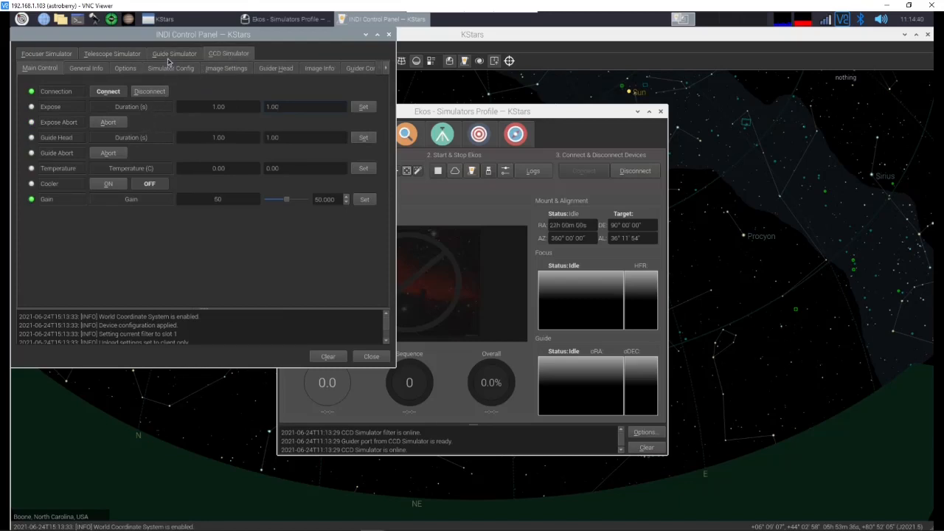
left_click(164, 56)
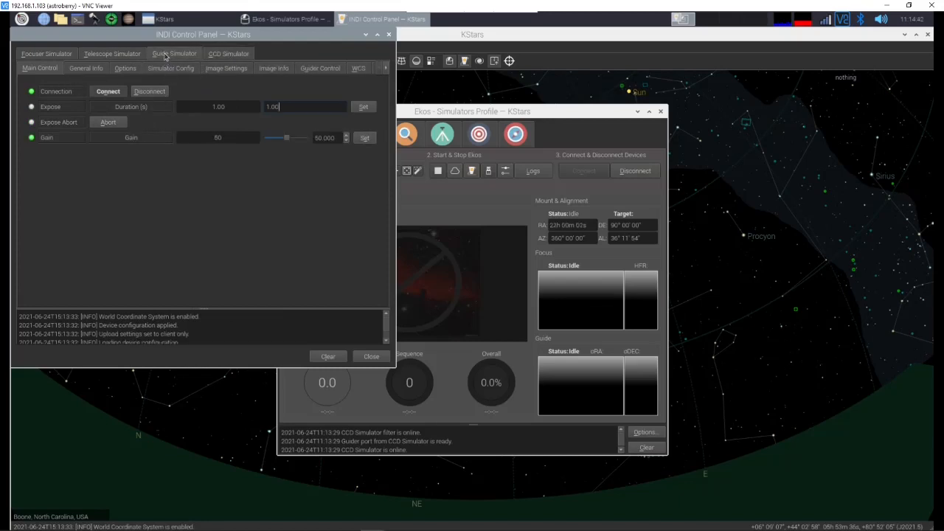
left_click(88, 69)
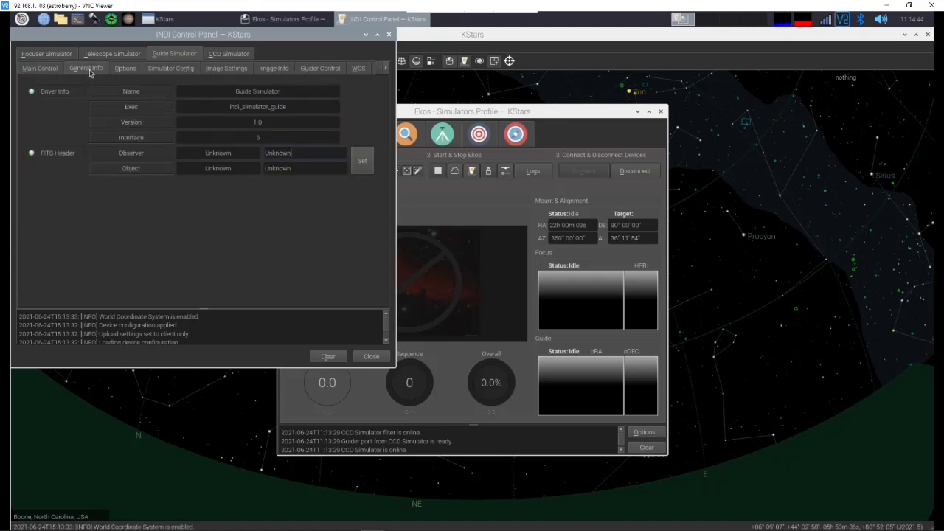
left_click(131, 71)
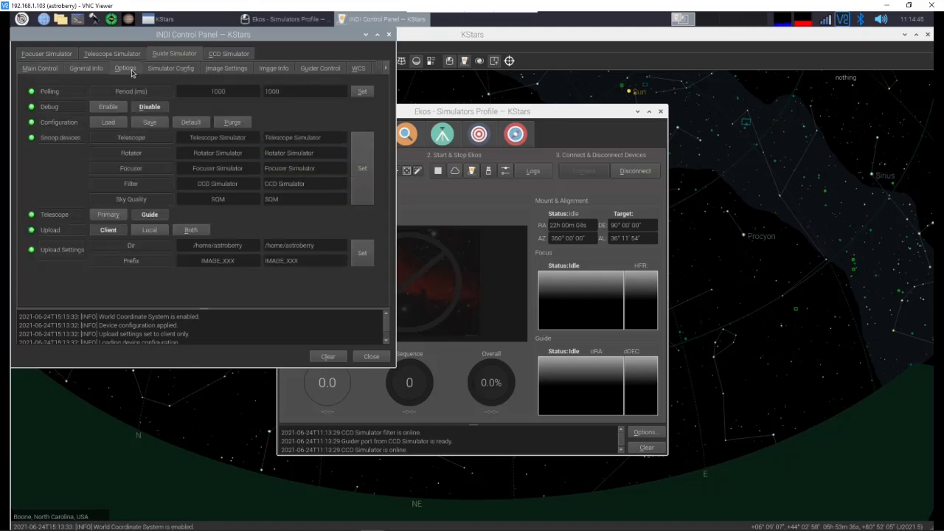
left_click(170, 69)
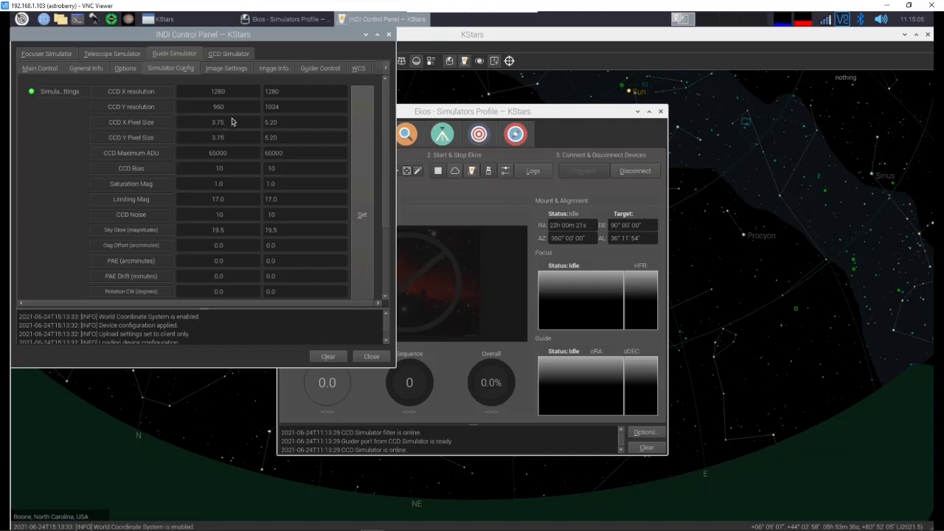
- Set the CCD simulator's X and Y pixel size to 5.19 and apply the configuration
left_click(229, 56)
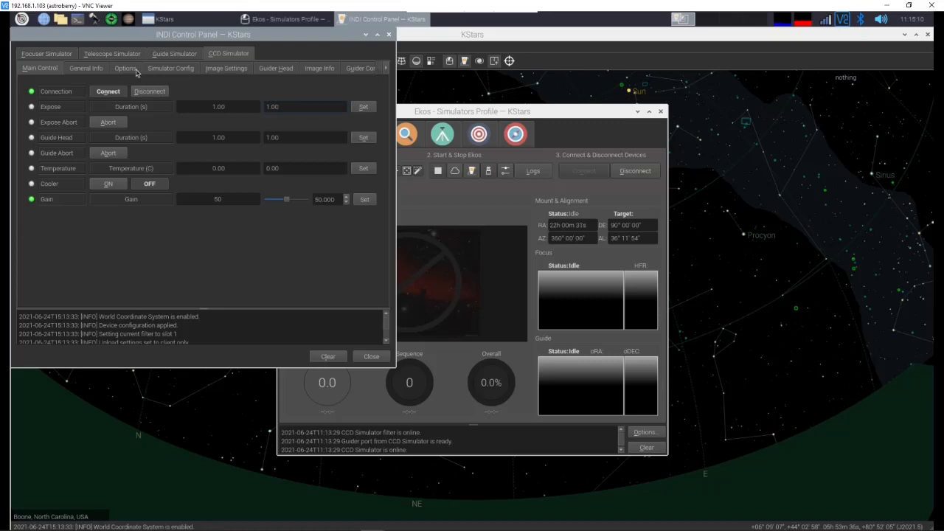
left_click(169, 68)
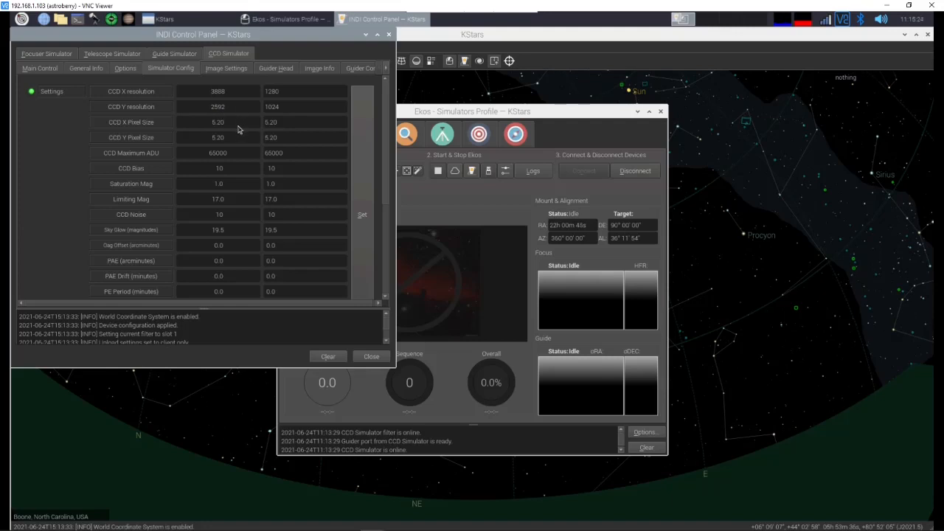
left_click_drag(272, 124, 282, 124)
key("BackSpace")
key("BackSpace")
left_click(362, 214)
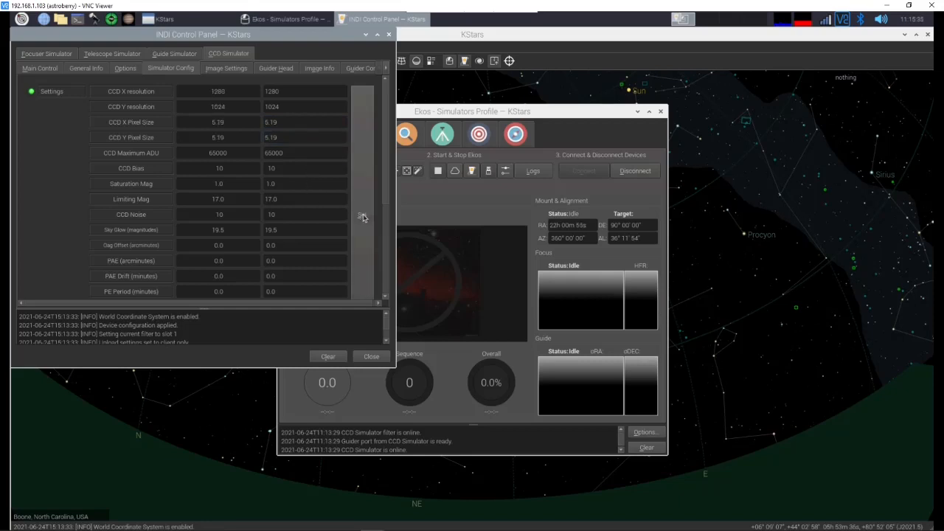
- Set the CCD simulator's resolution to 3888 by 2592, apply it, and close the INDI Control Panel
double_click(277, 91)
type("3888")
key("Tab")
type("2592")
left_click(368, 208)
left_click(371, 357)
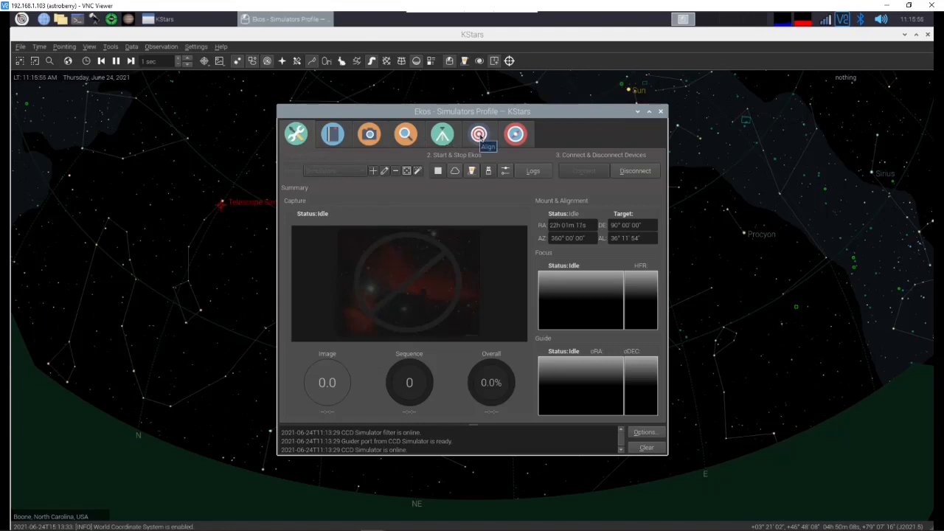
- Move the Ekos window clear of the lower sky map and park the telescope simulator mount
left_click(478, 134)
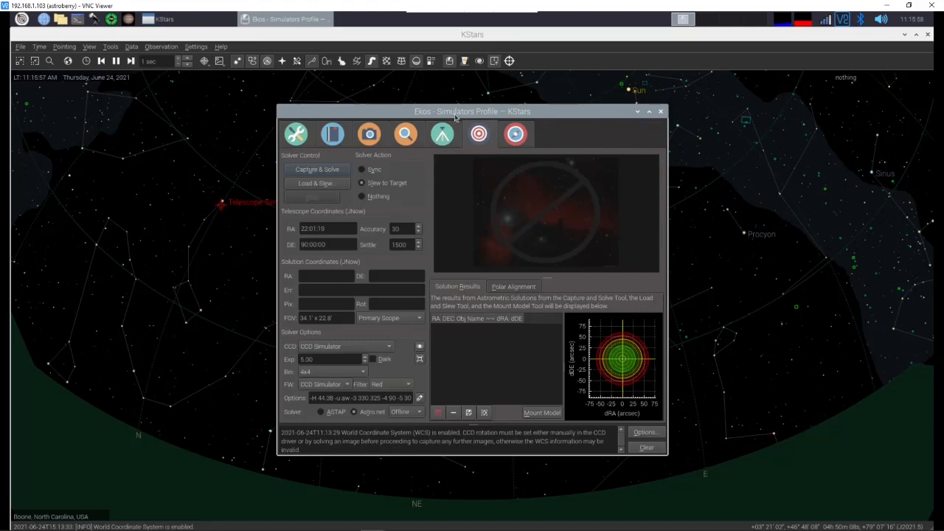
left_click_drag(429, 84, 428, 83)
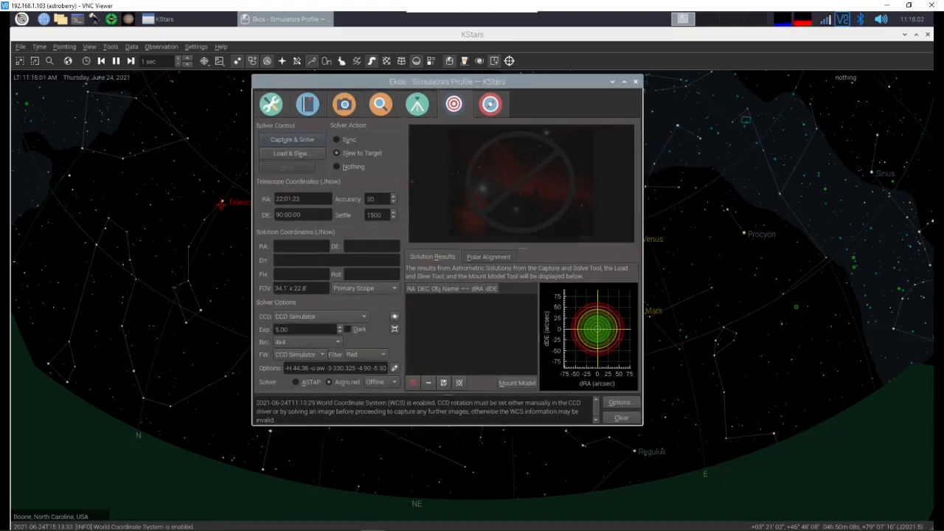
left_click(417, 115)
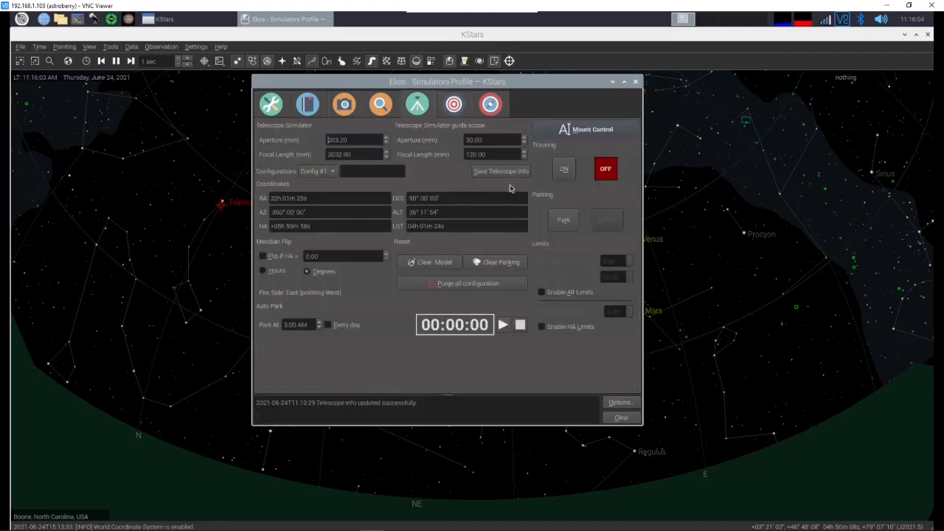
left_click(565, 224)
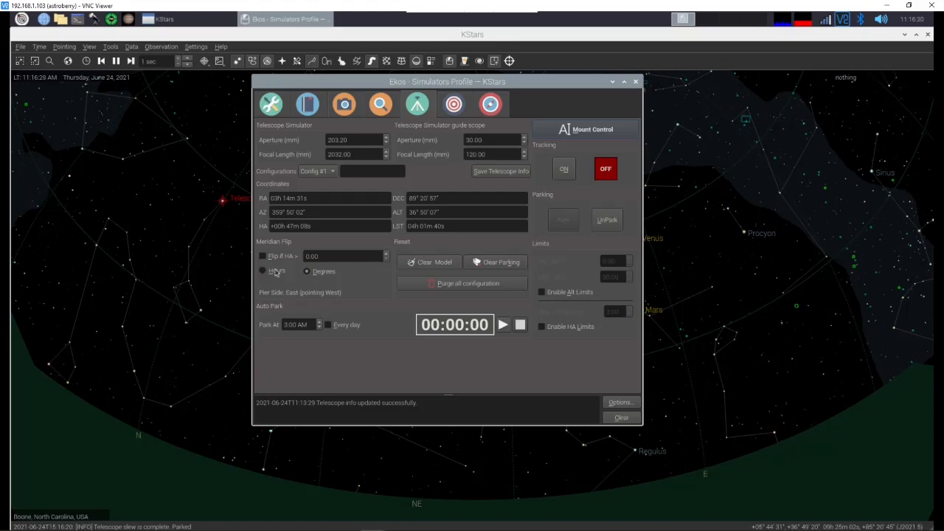
- Set the alignment module to use the Guide Simulator camera with the Guide Scope
left_click(454, 104)
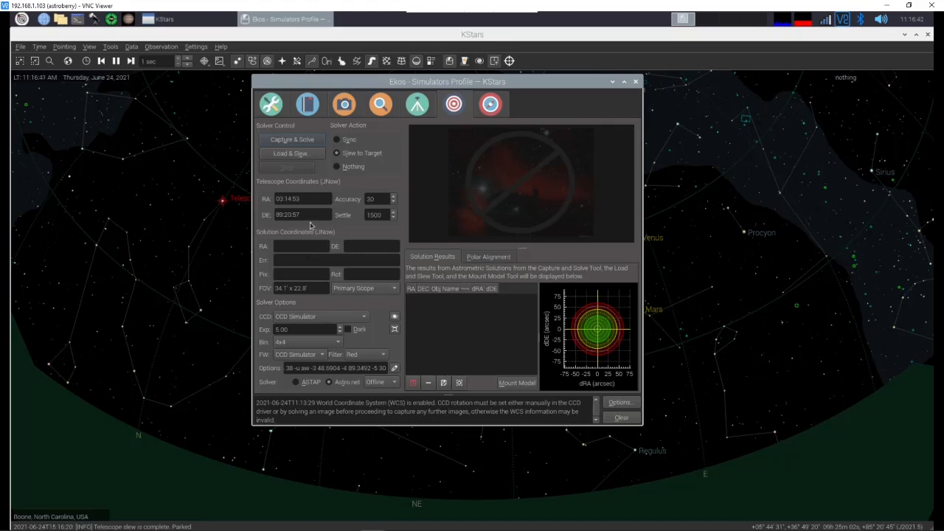
left_click(322, 323)
left_click(318, 308)
left_click(363, 290)
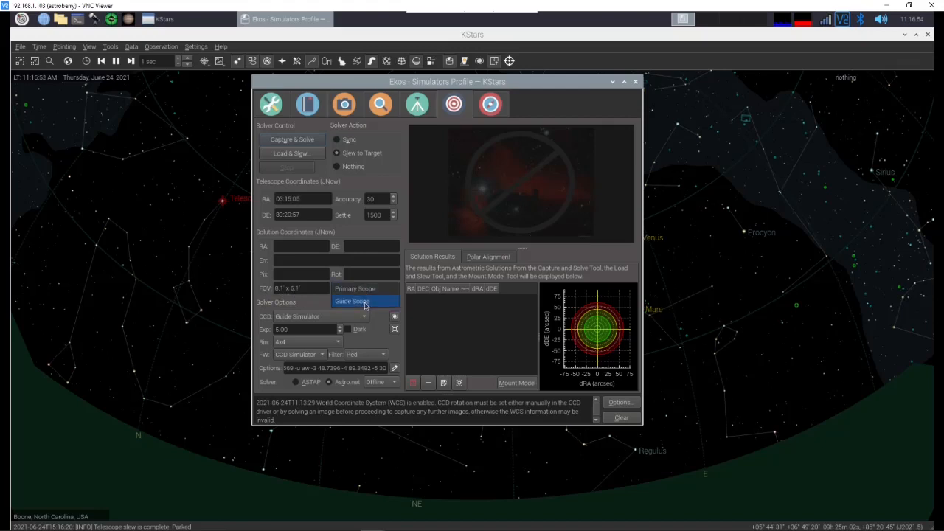
left_click(361, 301)
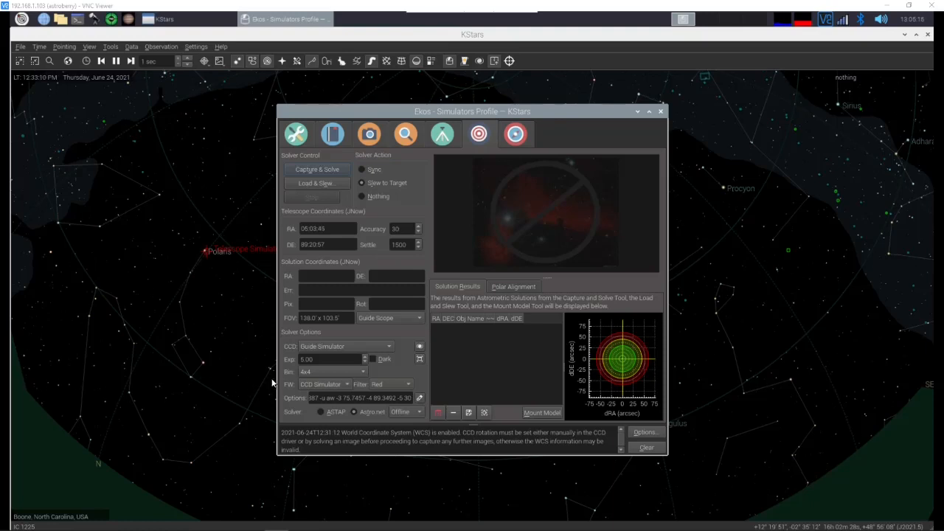
- Set the alignment camera's binning to 1x1 and open the Polar Alignment assistant
left_click(339, 375)
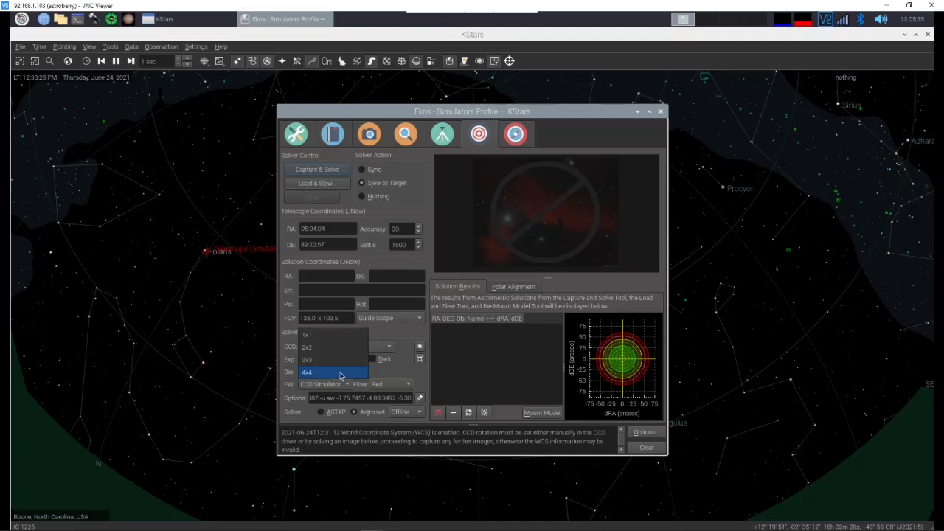
left_click(321, 336)
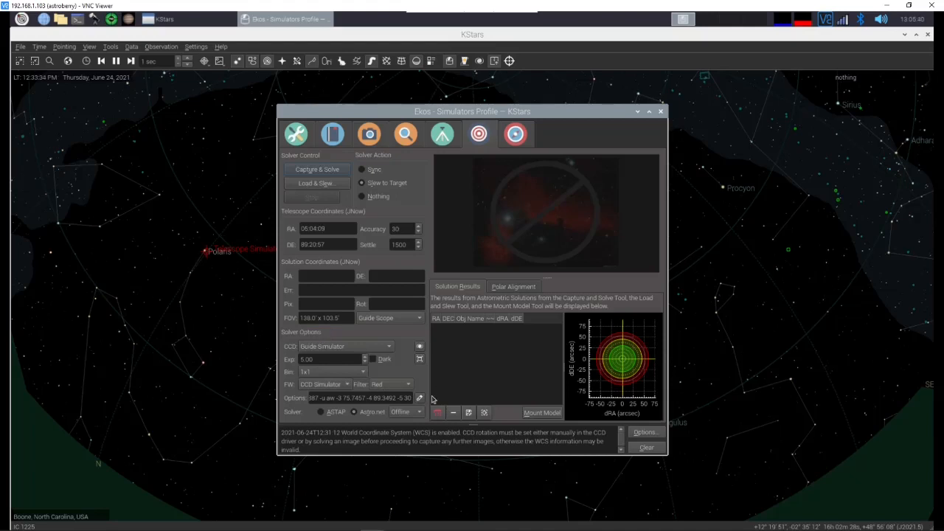
left_click(508, 290)
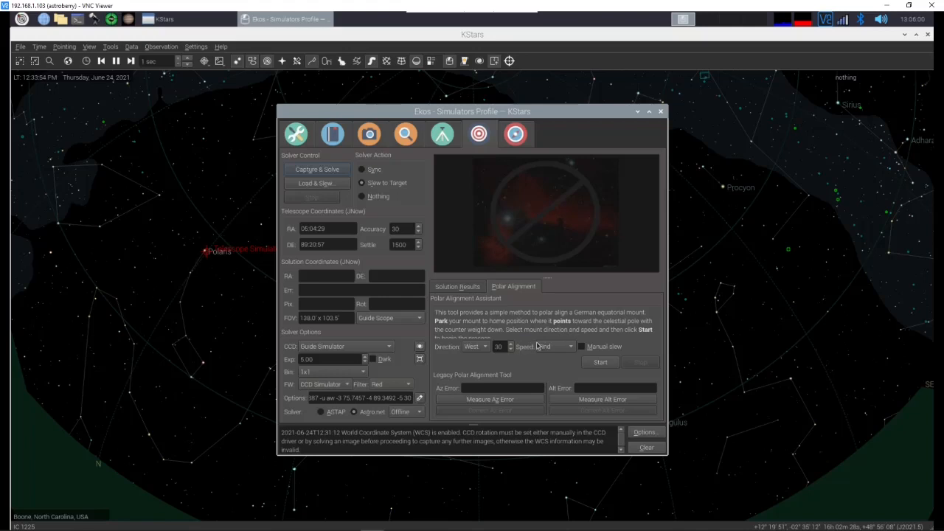
- Run the Polar Alignment Assistant through its image captures, proceed past the correction vector, and start continuous refresh
left_click(600, 363)
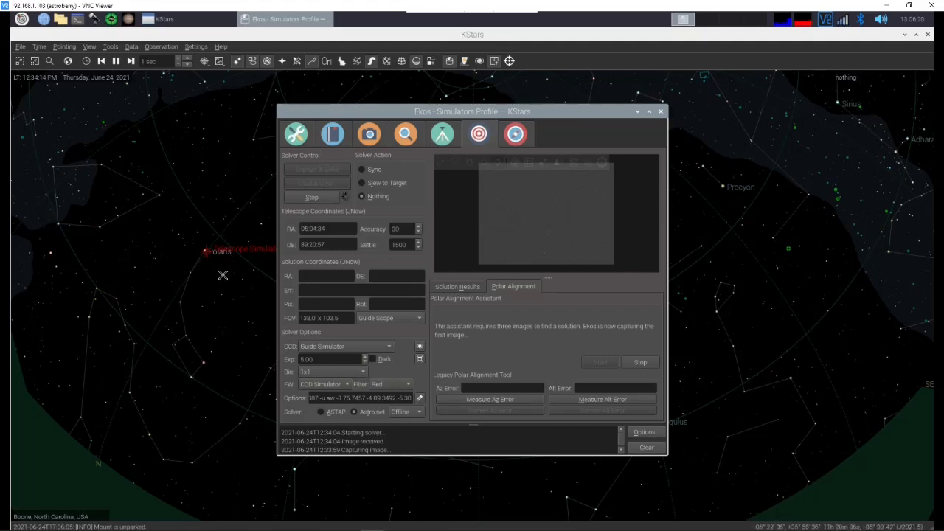
scroll(223, 275, "up", 1)
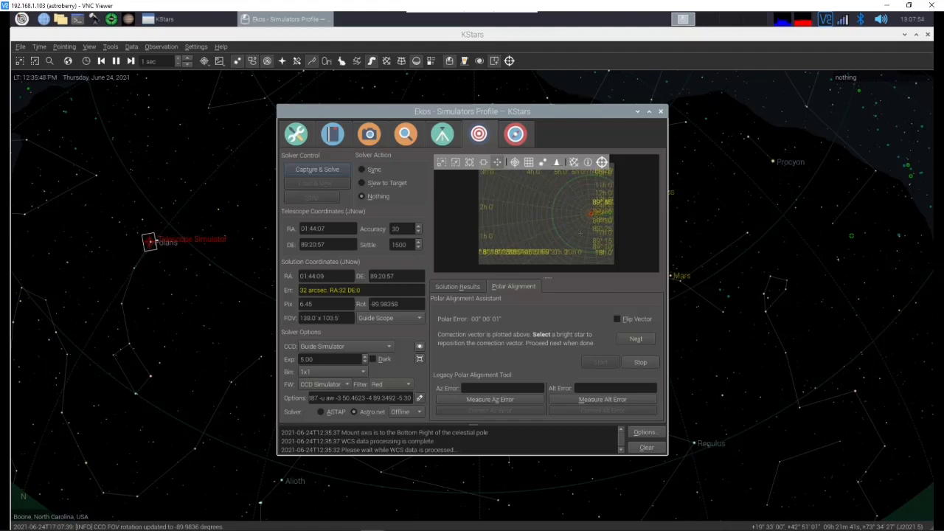
left_click(637, 338)
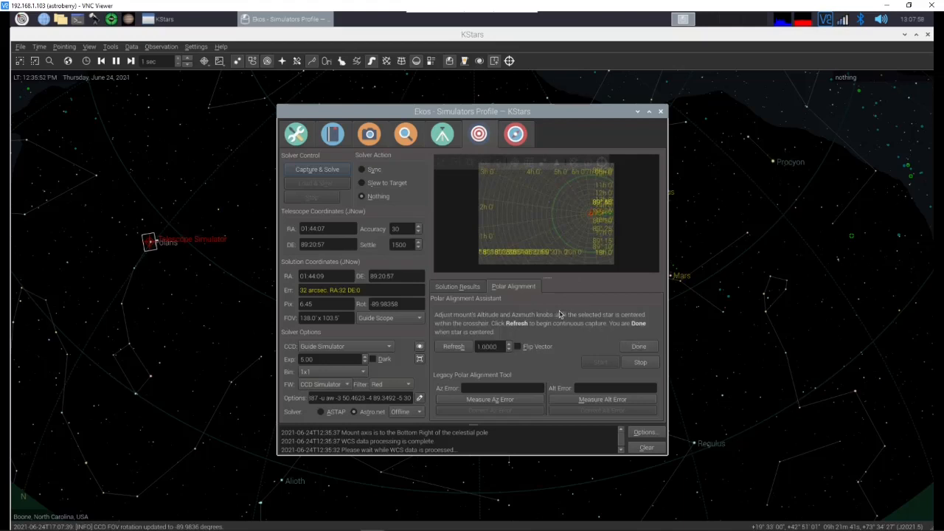
left_click(458, 349)
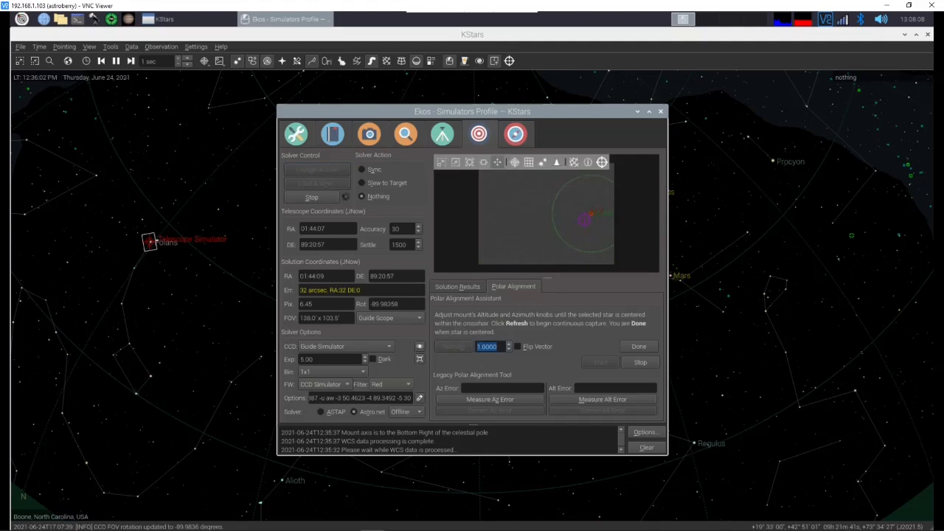
- Detach the alignment image into its own frame and enlarge it to examine the stars and the circle around the pole
left_click(419, 359)
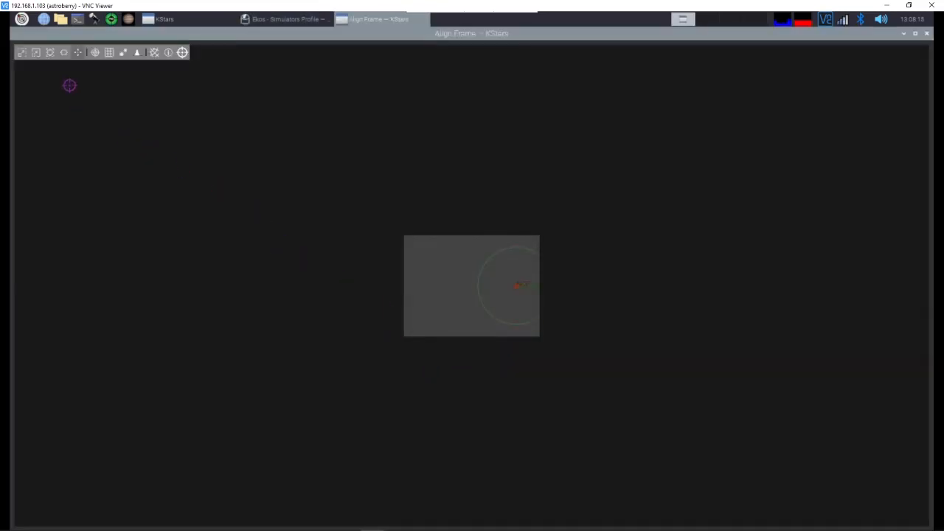
left_click(24, 55)
left_click(23, 55)
left_click(23, 55)
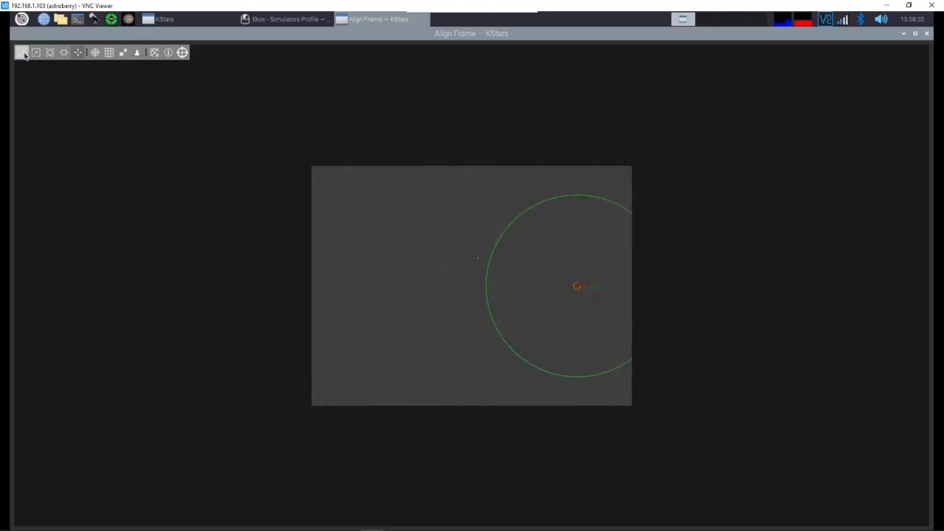
left_click(23, 55)
left_click(24, 55)
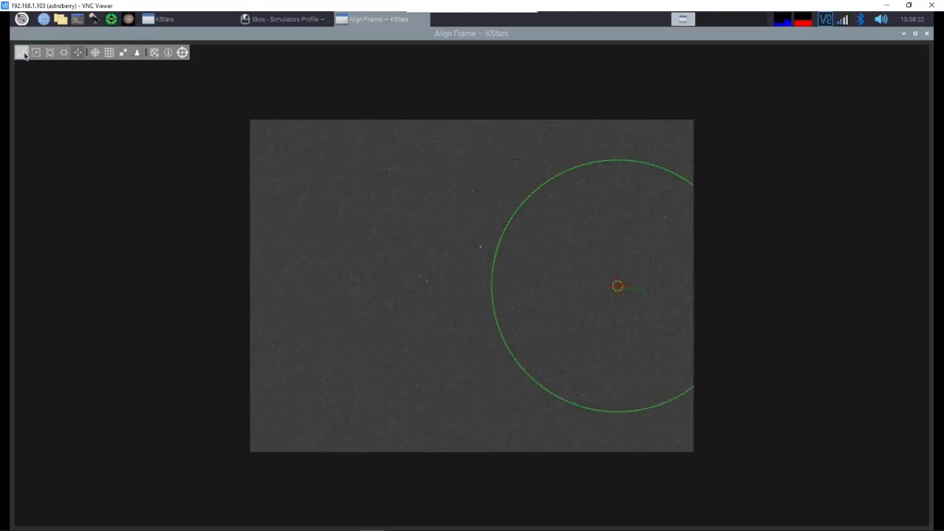
left_click(23, 55)
left_click(23, 56)
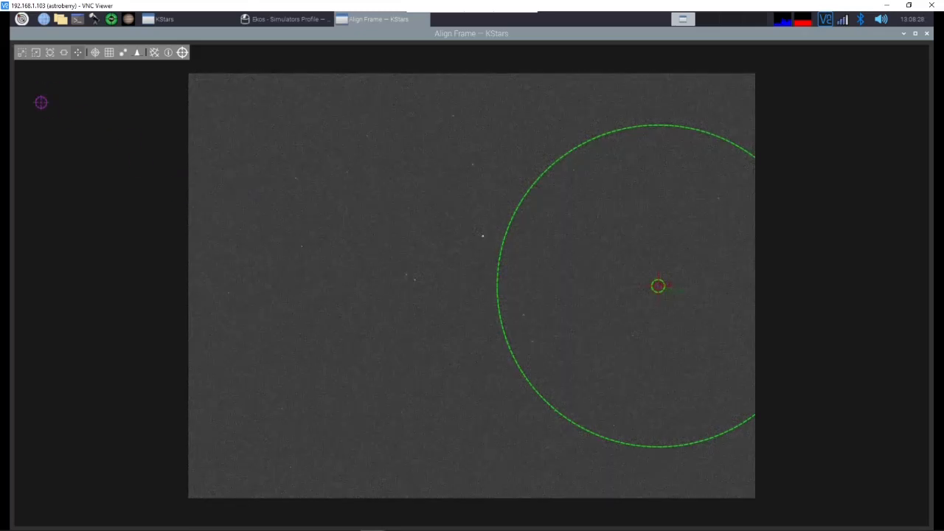
left_click(20, 55)
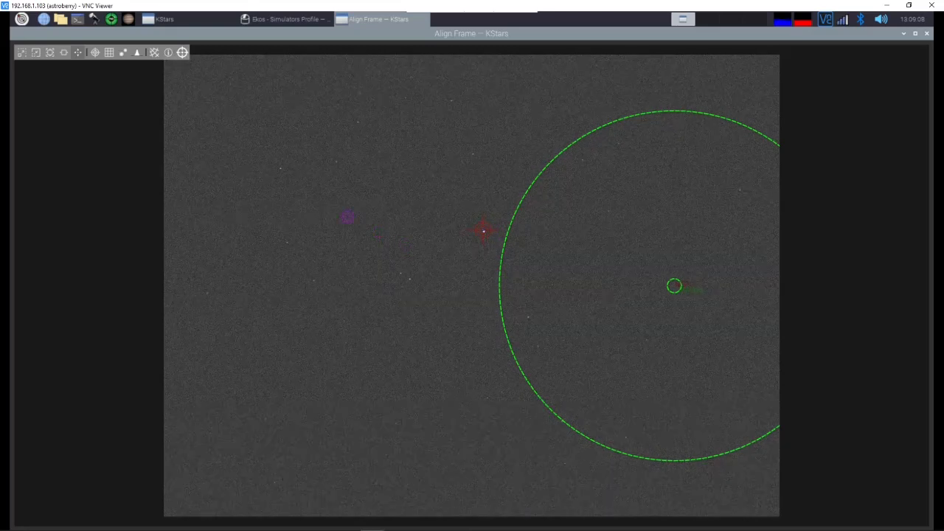
- Dock the alignment image back into Ekos, fitted to its view, and finish the polar alignment
left_click(284, 20)
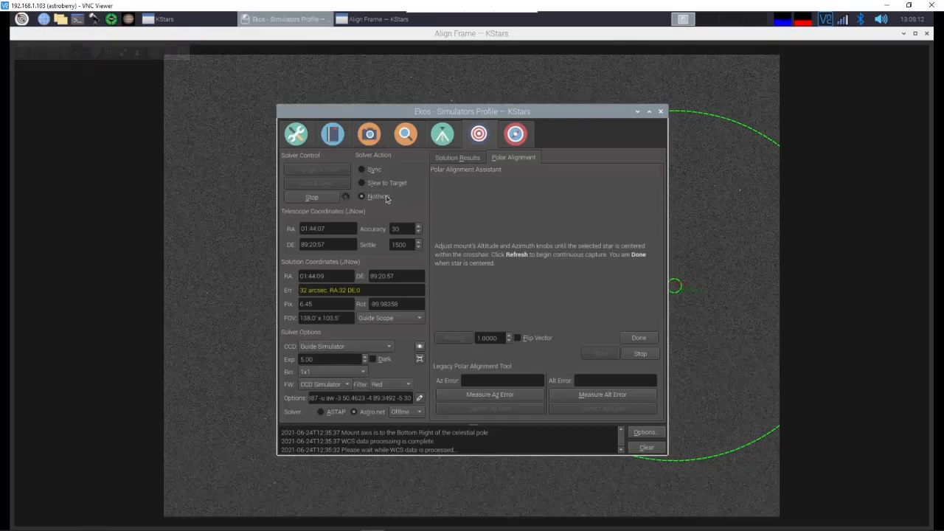
left_click(420, 359)
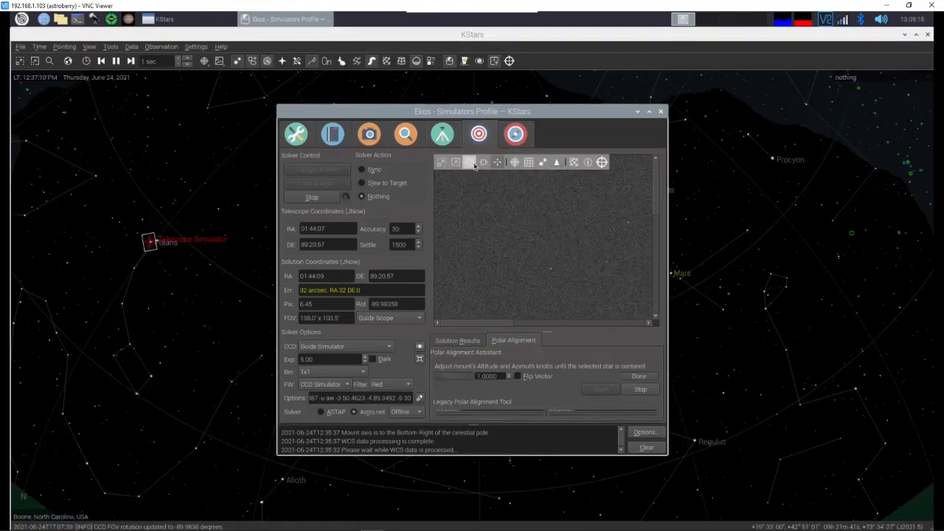
left_click(484, 163)
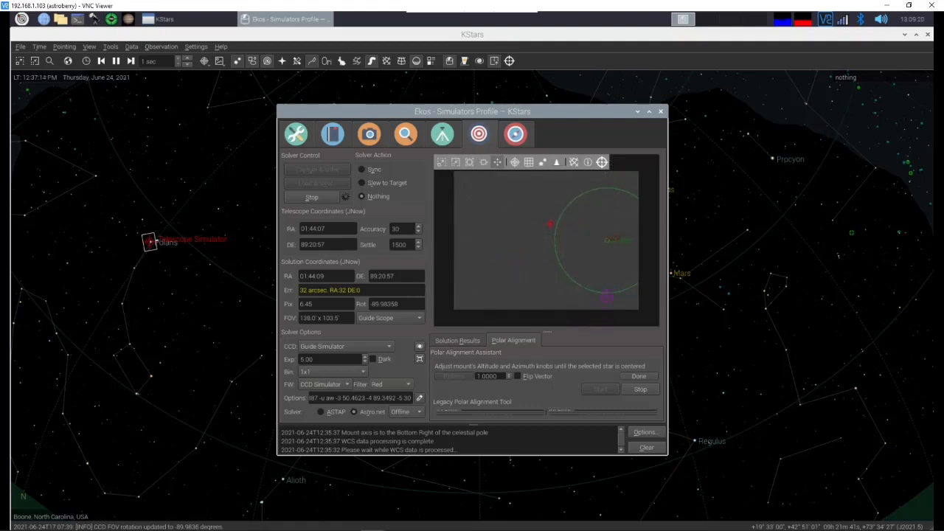
left_click(639, 378)
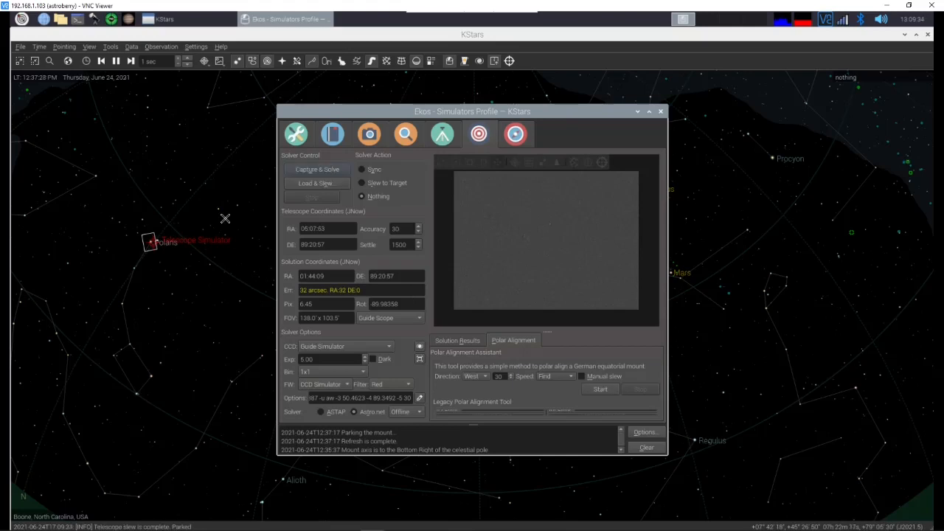
- Set the solver action to Sync and open the Mount Model tool, placing its window clear of the Ekos window
left_click(469, 341)
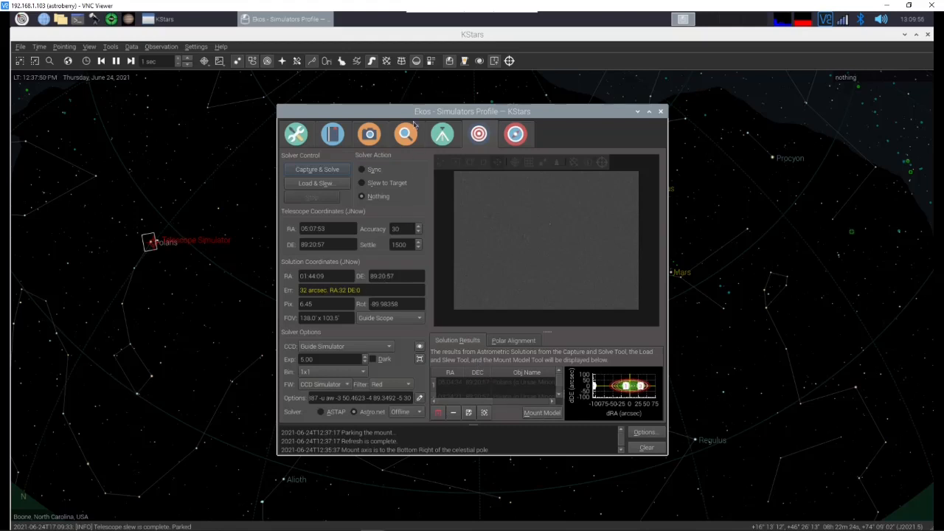
left_click_drag(447, 114, 309, 110)
left_click_drag(432, 112, 303, 93)
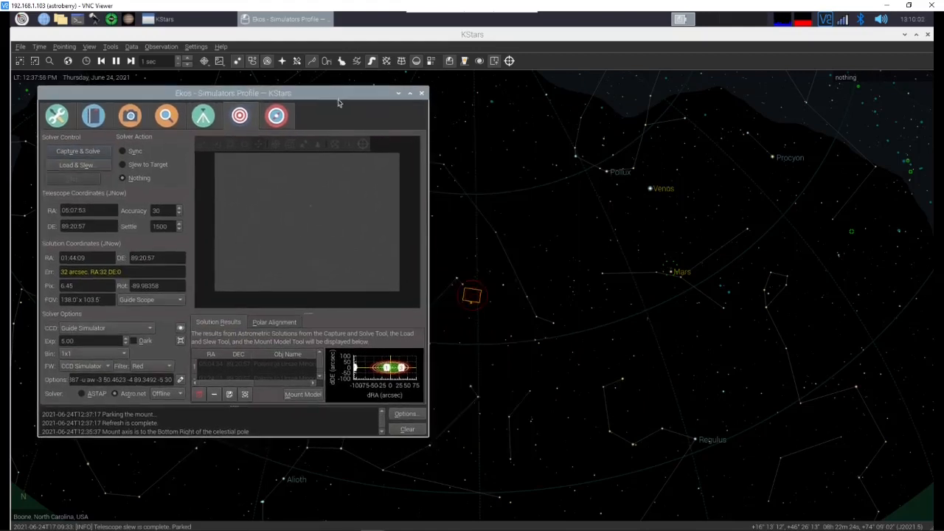
left_click(123, 153)
left_click(304, 396)
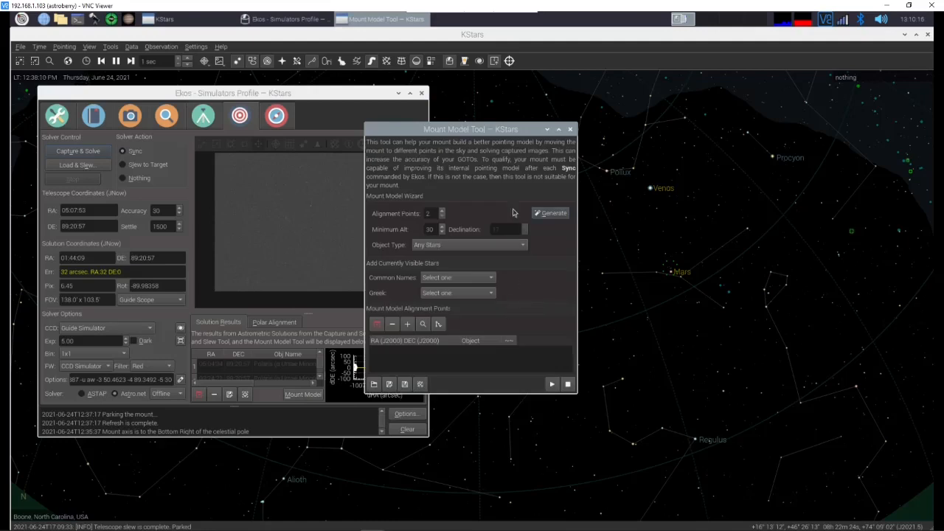
left_click_drag(525, 133, 770, 152)
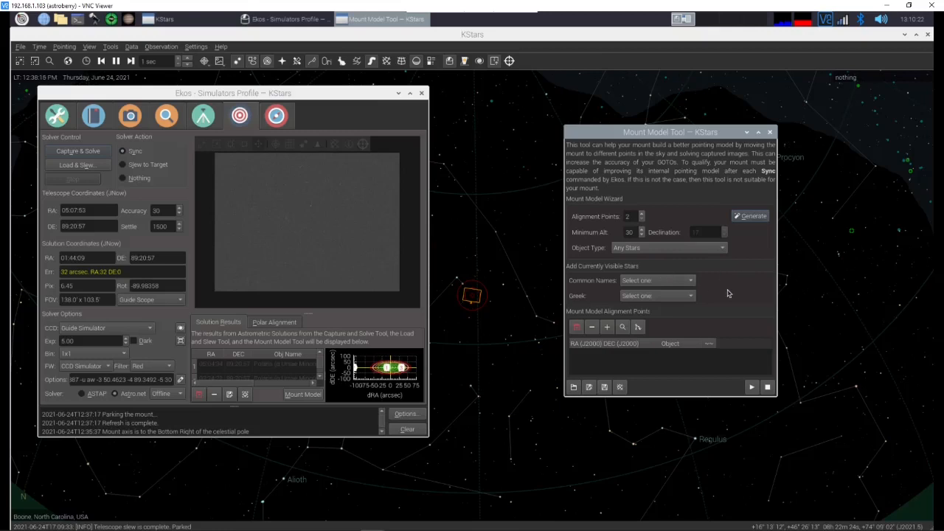
- Add Betelgeuse from the common star names as a mount model alignment point
left_click(681, 281)
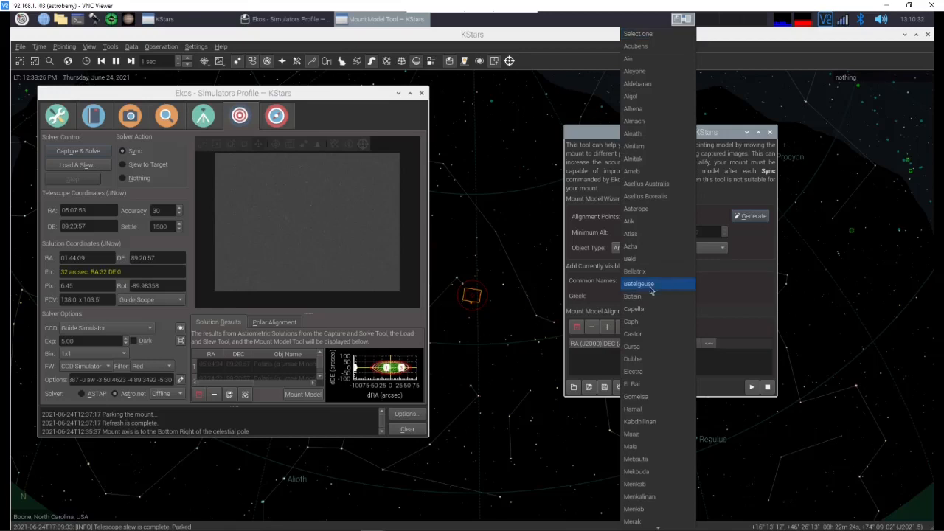
left_click(647, 288)
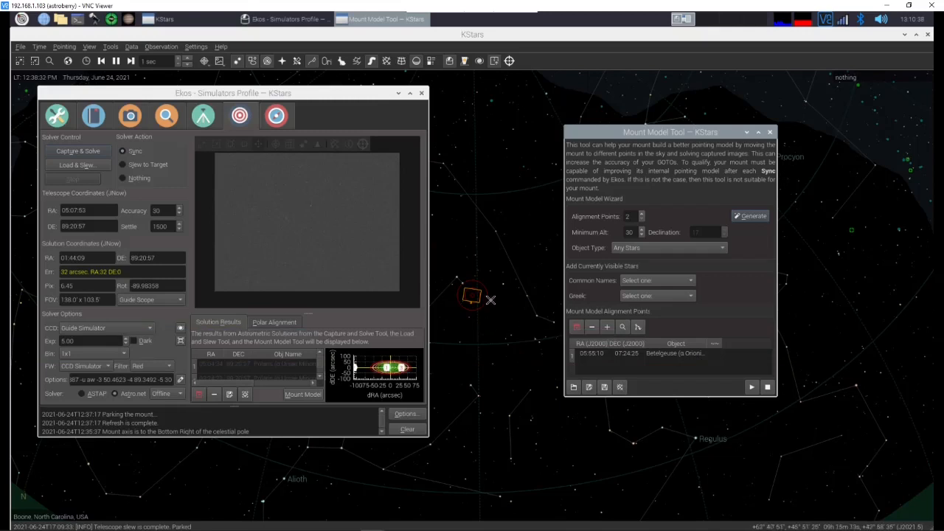
- Identify a bright star near Dubhe on the sky map and look for it among the Mount Model tool's common star names
left_click(536, 328)
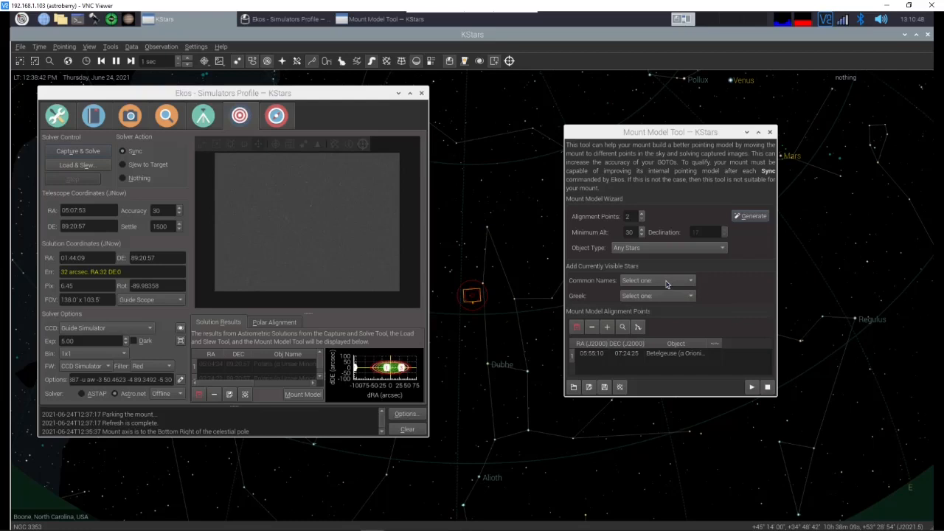
left_click(667, 285)
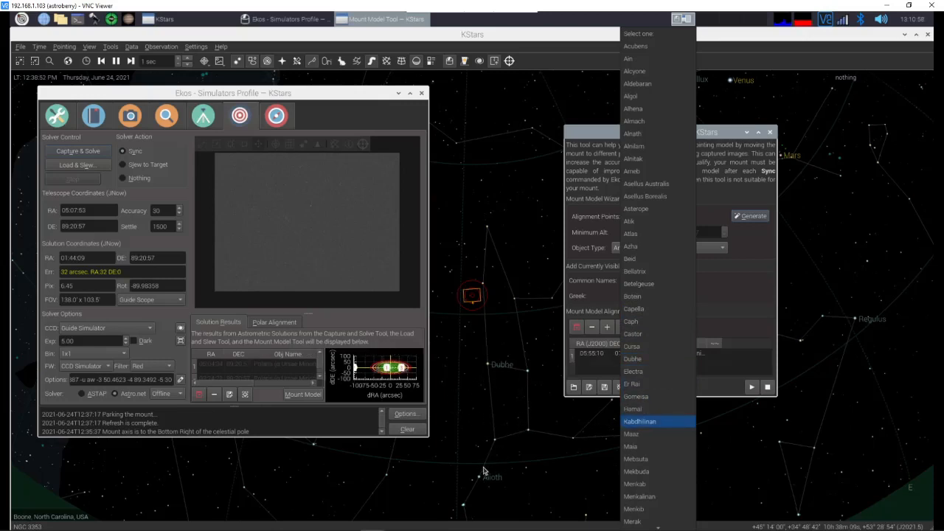
left_click(528, 372)
right_click(527, 372)
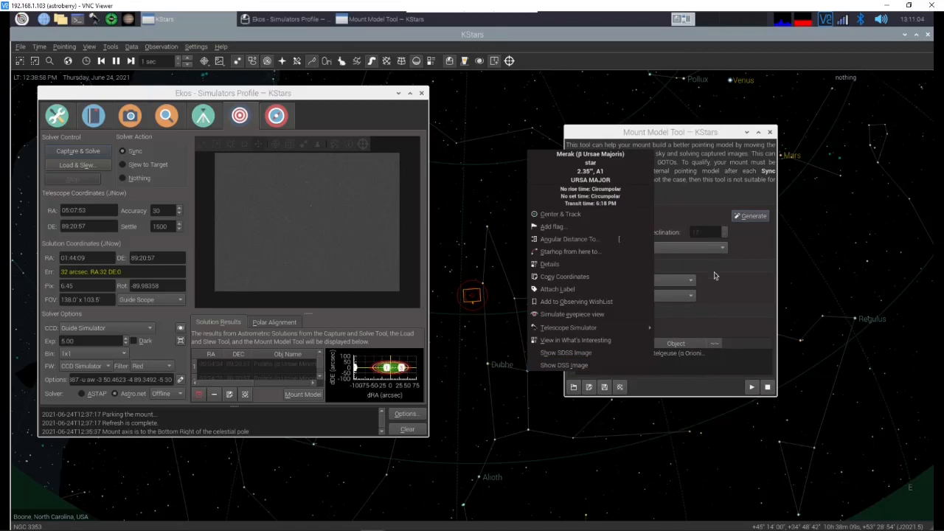
left_click(714, 268)
left_click(673, 249)
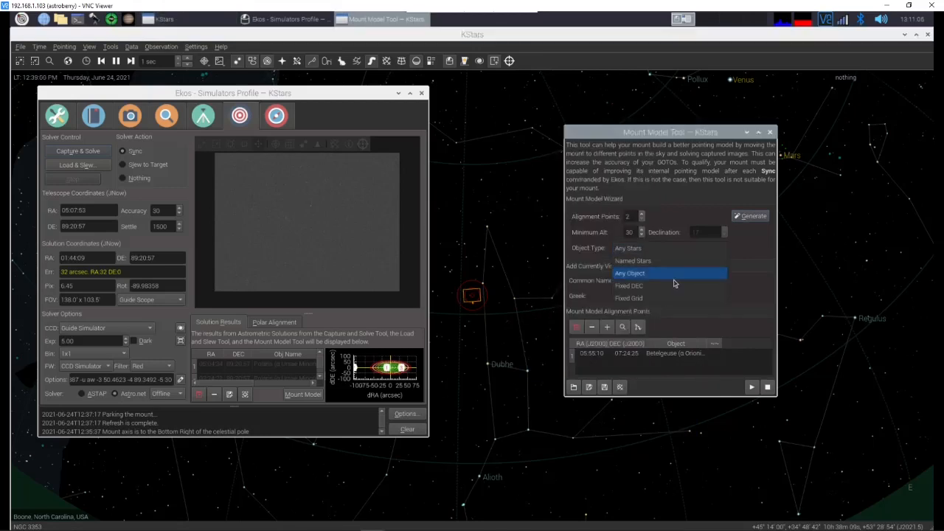
left_click(760, 335)
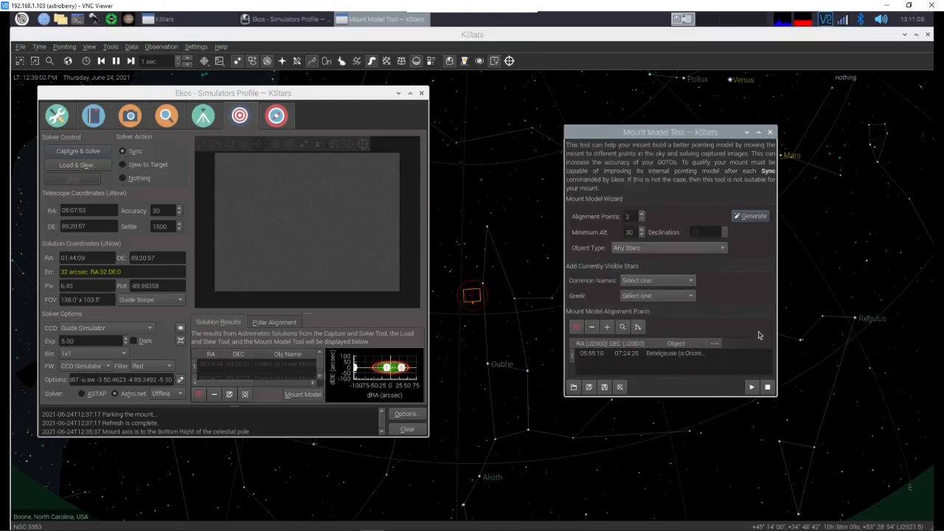
left_click(672, 286)
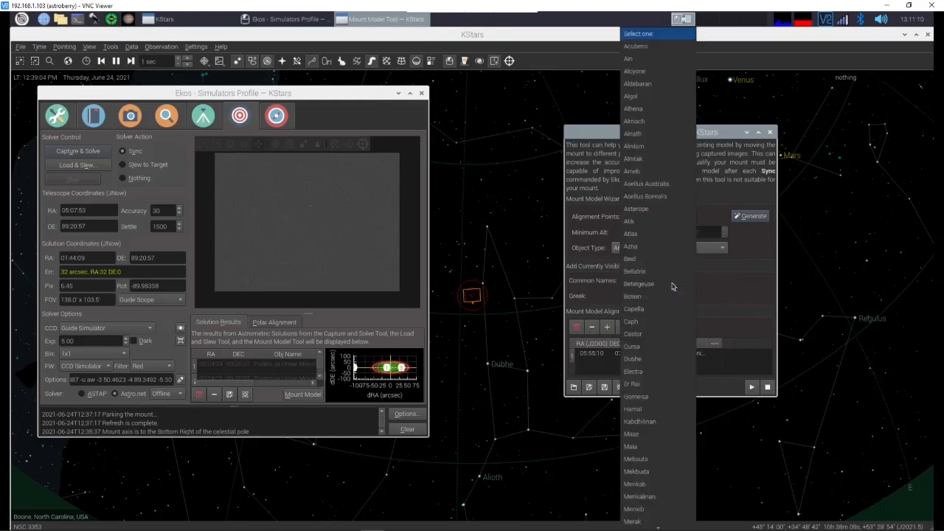
scroll(653, 341, "down", 2)
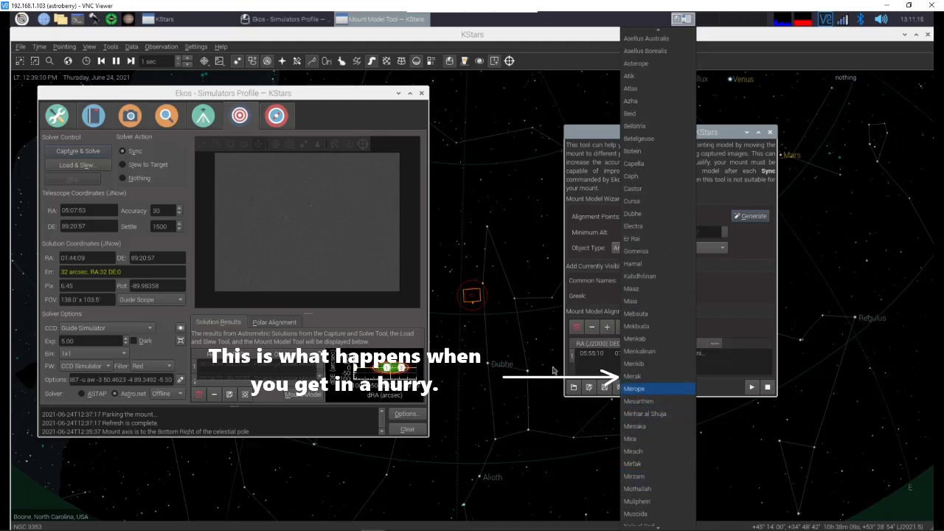
left_click(503, 194)
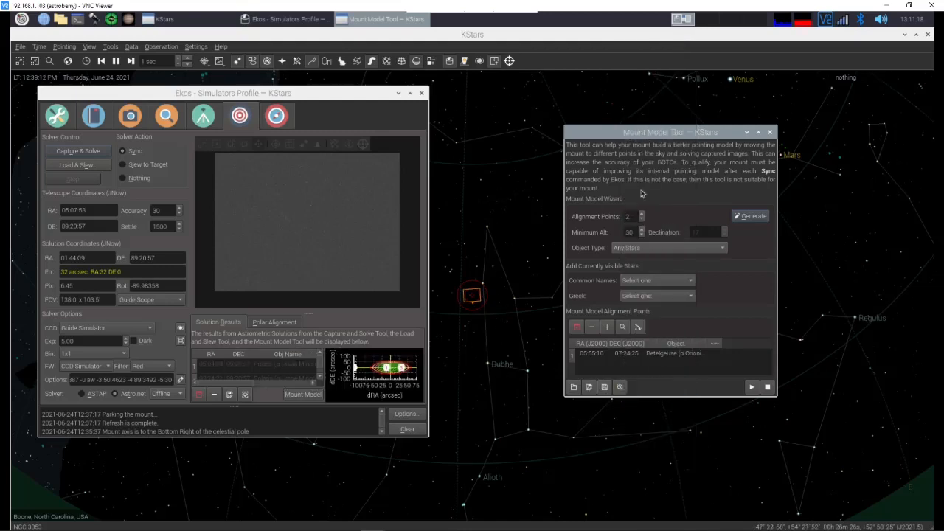
- Move the Mount Model tool aside, identify a bright star in Andromeda on the sky map, and look for it among the common names
left_click_drag(634, 137, 743, 157)
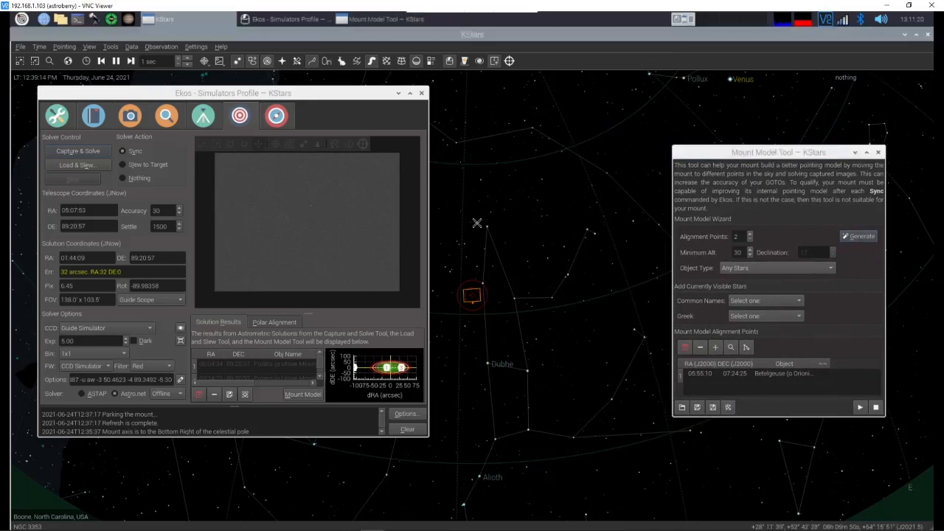
left_click_drag(591, 207, 631, 221)
mouse_move(533, 282)
left_mouse_down()
mouse_move(641, 274)
mouse_move(610, 263)
mouse_move(653, 242)
left_mouse_up()
mouse_move(520, 305)
left_mouse_down()
mouse_move(634, 241)
mouse_move(620, 255)
left_mouse_up()
mouse_move(563, 278)
left_mouse_down()
mouse_move(521, 312)
mouse_move(567, 267)
left_mouse_up()
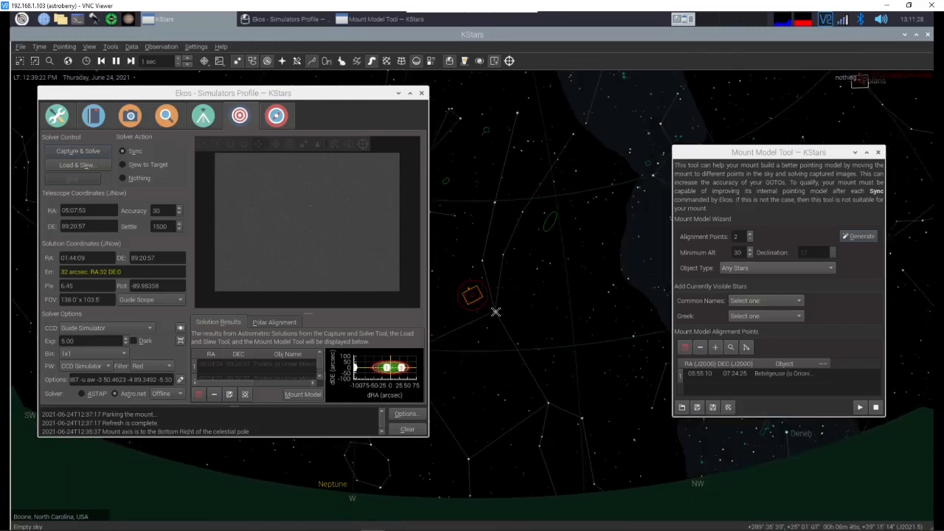
right_click(496, 312)
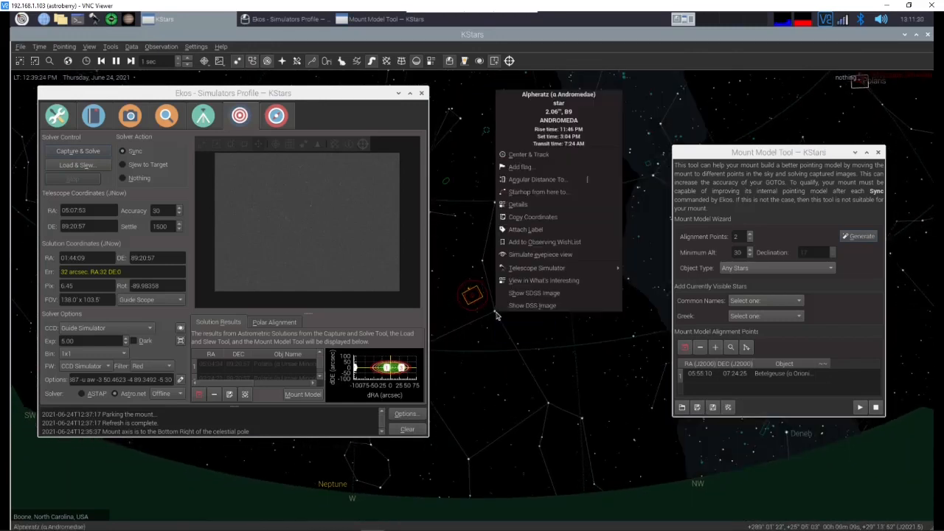
left_click(772, 304)
left_click(772, 304)
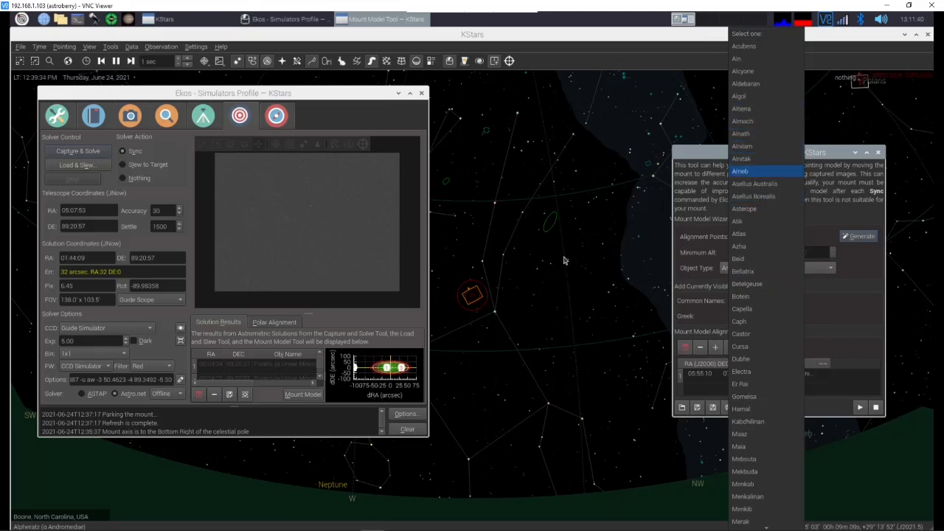
- Identify Hamal in Aries on the sky map and add it from the common star names as a second mount model alignment point
left_click(529, 271)
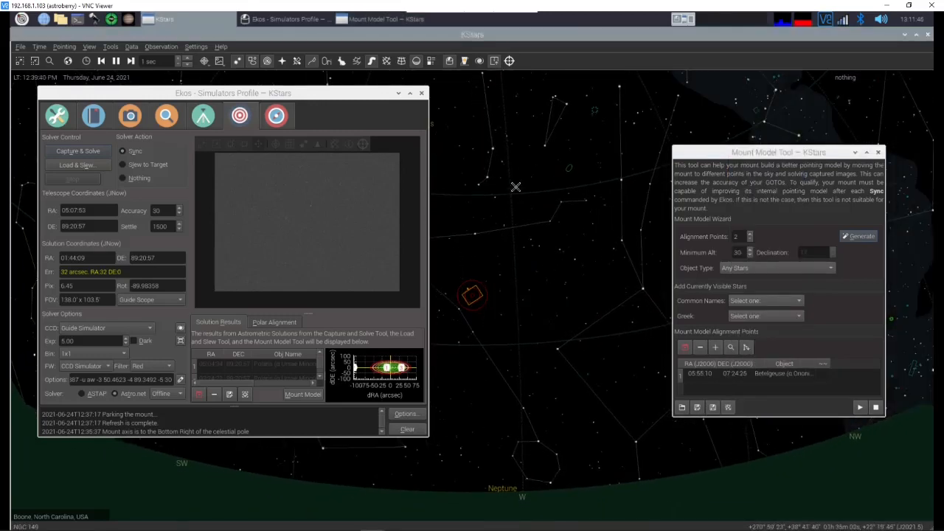
right_click(494, 150)
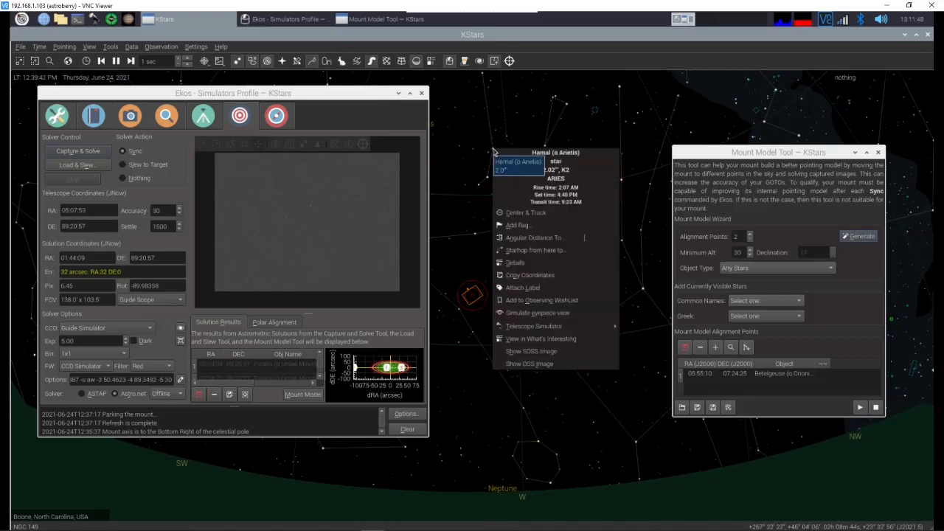
left_click(760, 272)
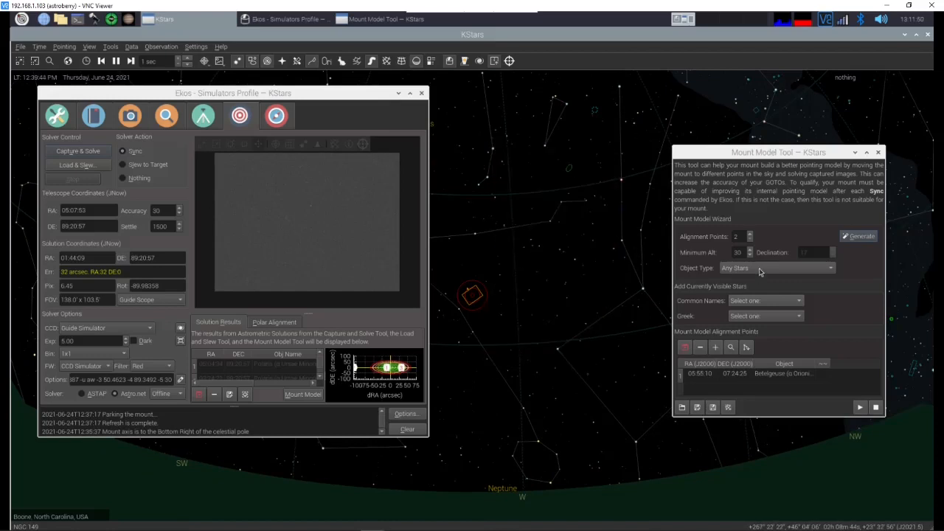
left_click(760, 271)
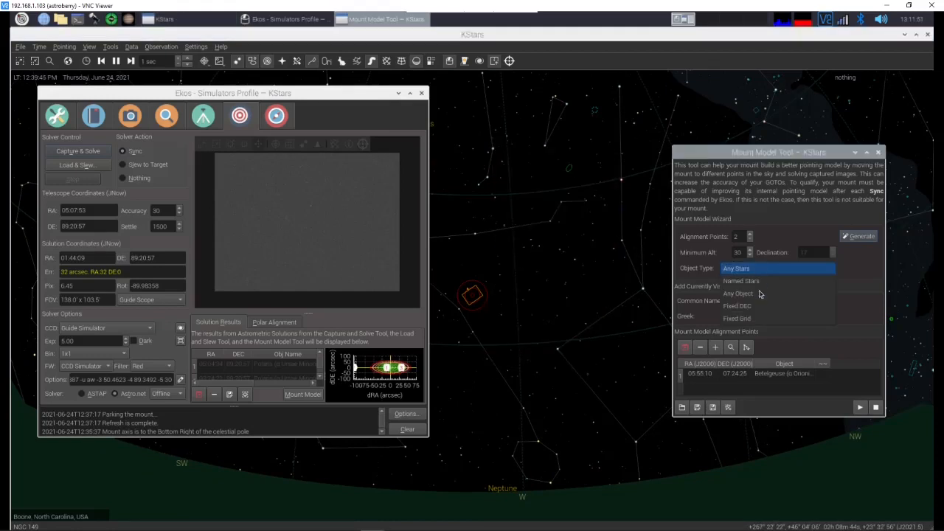
left_click(813, 350)
left_click(773, 309)
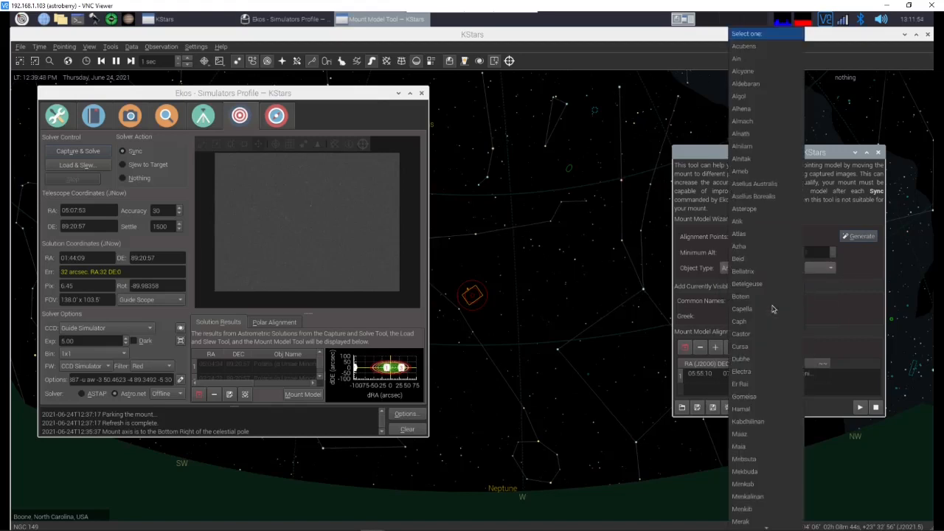
left_click(743, 409)
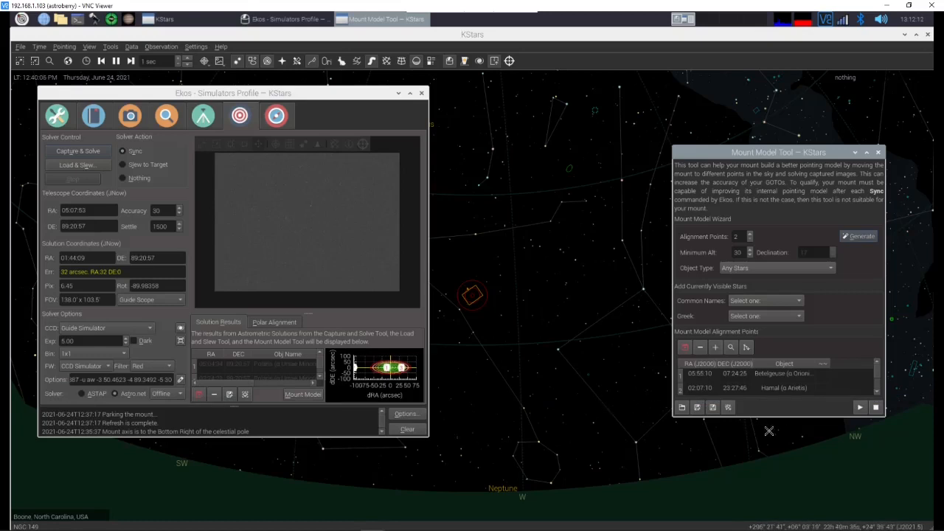
- Start the mount model alignment run and unpark the simulated telescope in the Ekos mount module
left_click(859, 407)
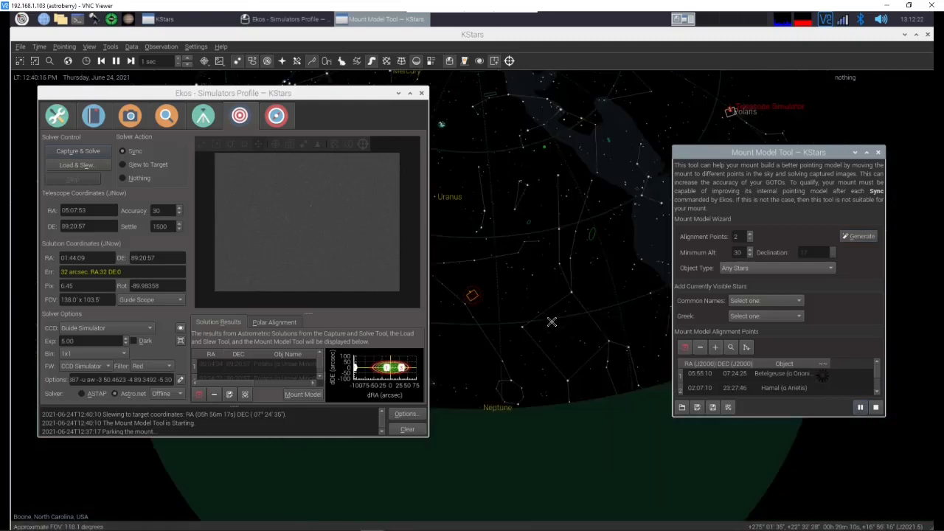
scroll(552, 321, "down", 3)
left_click_drag(587, 298, 528, 322)
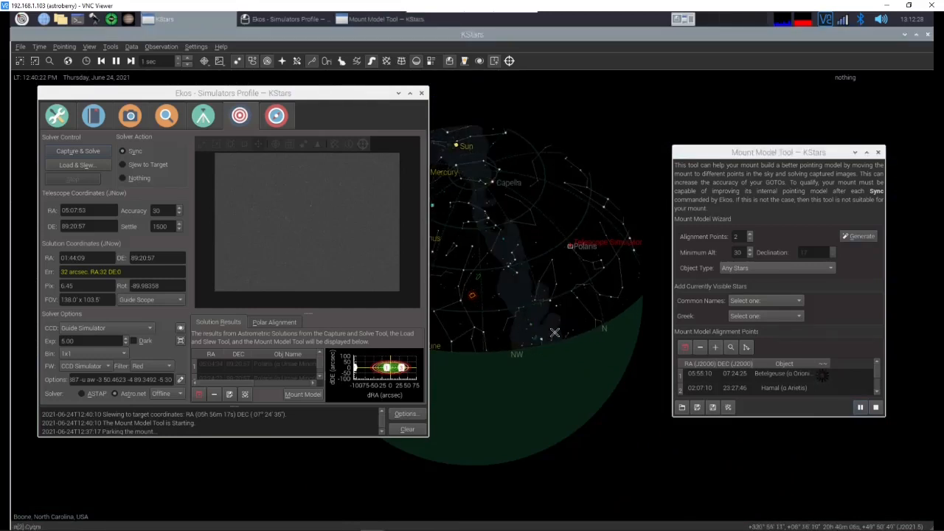
left_click(203, 116)
left_click(384, 233)
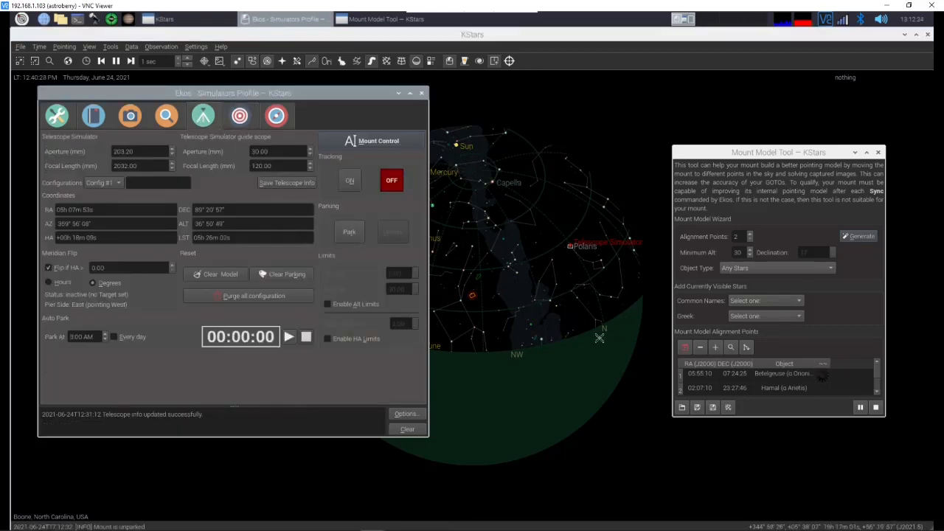
- Stop and restart the mount model alignment run, following the telescope's slews to the alignment stars on the sky map
left_click(876, 408)
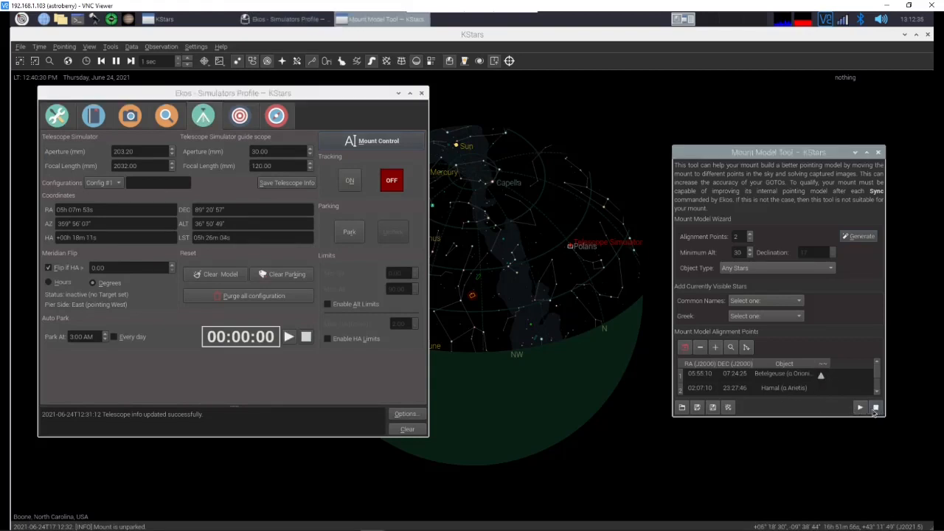
left_click(860, 408)
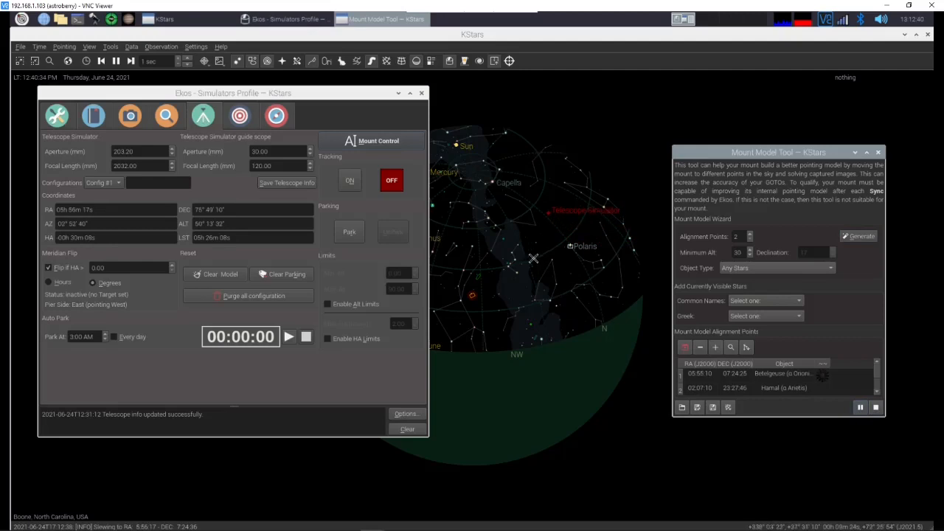
mouse_move(531, 259)
left_mouse_down()
mouse_move(600, 255)
mouse_move(575, 310)
mouse_move(534, 317)
mouse_move(565, 301)
mouse_move(517, 328)
mouse_move(545, 326)
left_mouse_up()
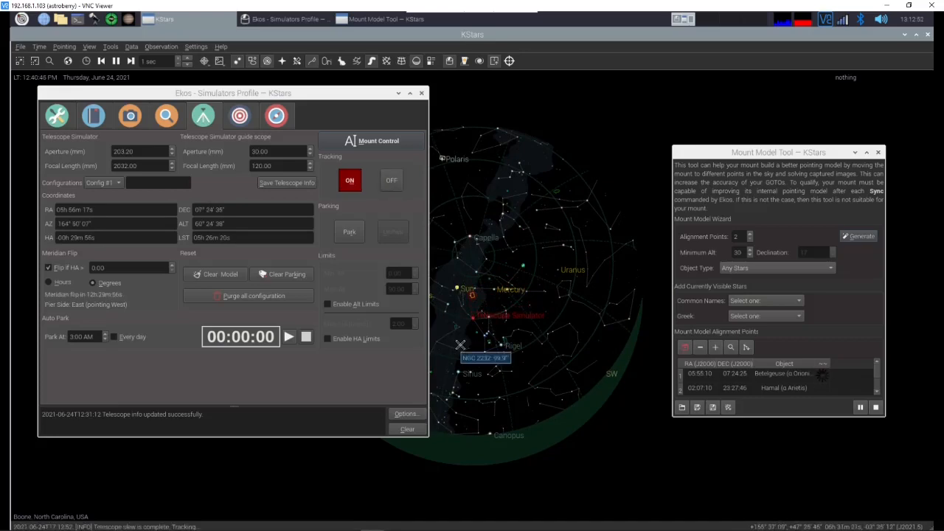
scroll(488, 330, "up", 3)
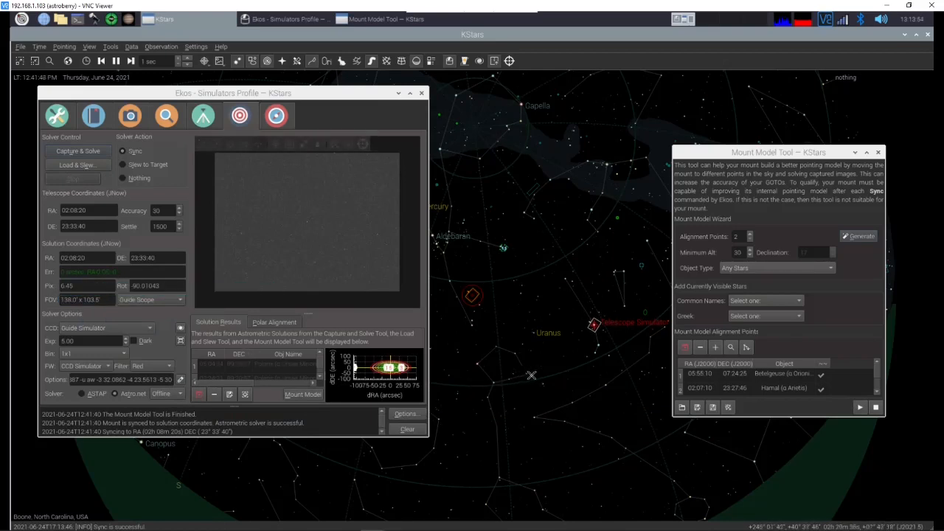
mouse_move(510, 376)
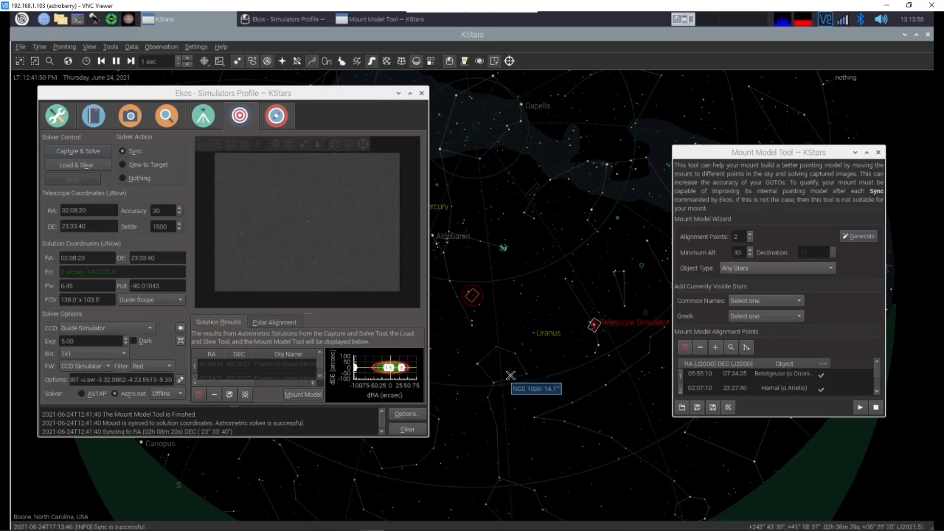